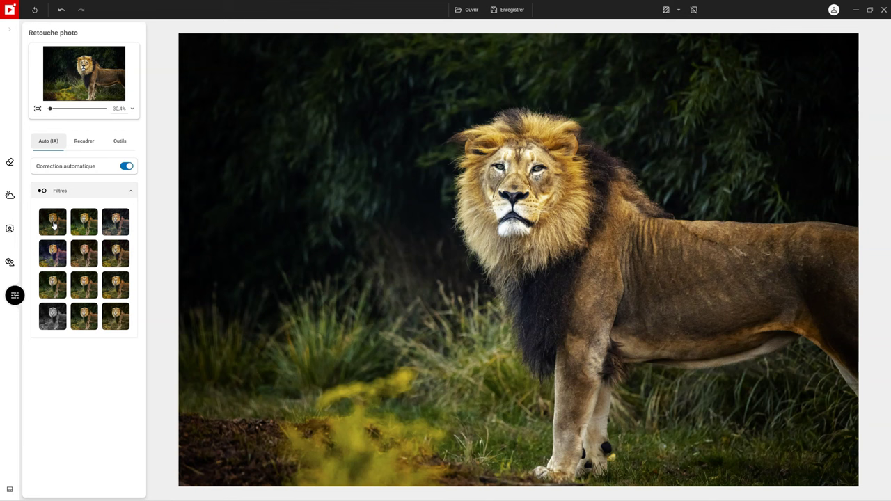
Try the other preset filters one after another on the lion photo, ending with the black-and-white one.
left_click(84, 223)
left_click(115, 222)
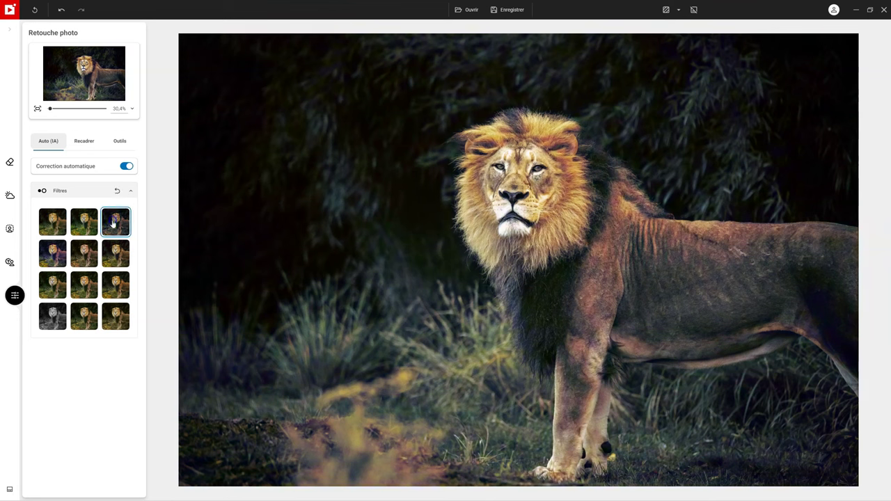
left_click(55, 255)
left_click(84, 255)
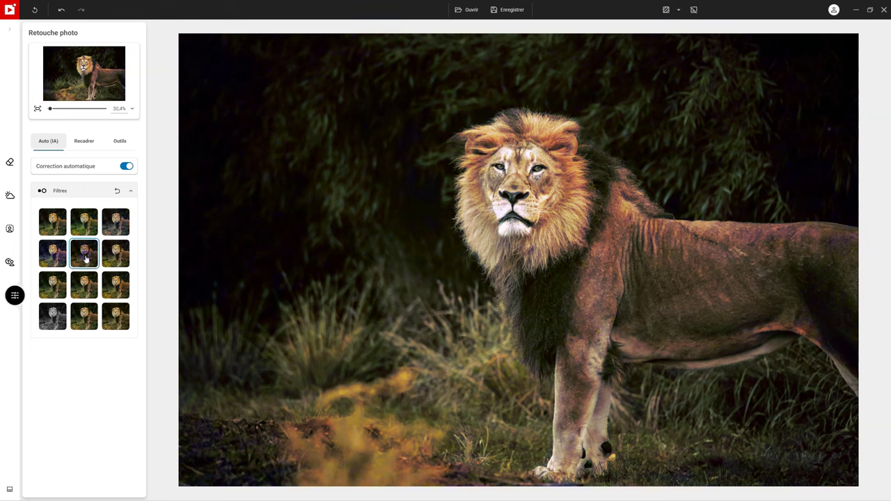
left_click(125, 258)
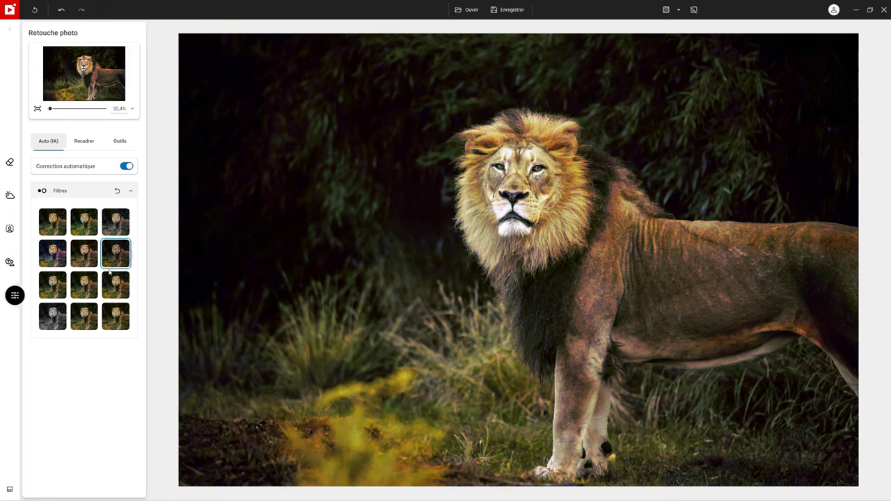
left_click(54, 285)
left_click(89, 287)
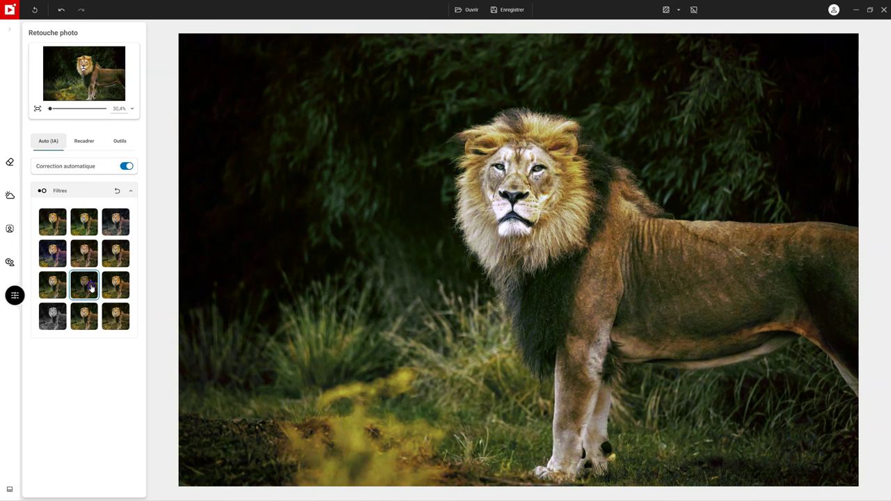
left_click(117, 289)
left_click(119, 315)
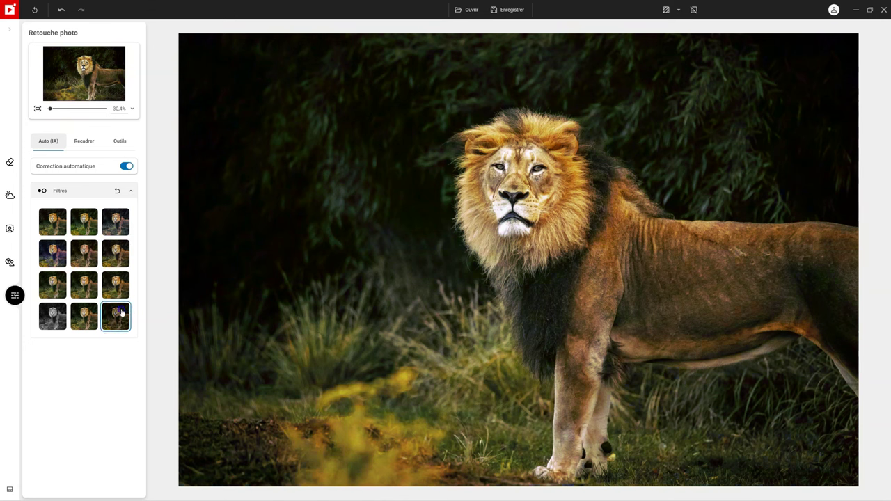
left_click(82, 314)
left_click(62, 315)
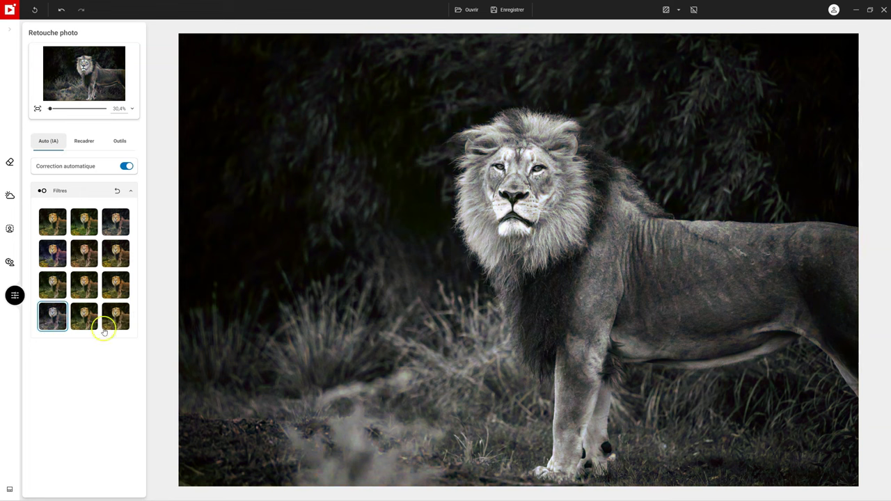
Try the second and first filters, and reset both the filter and the automatic correction.
left_click(79, 221)
left_click(54, 220)
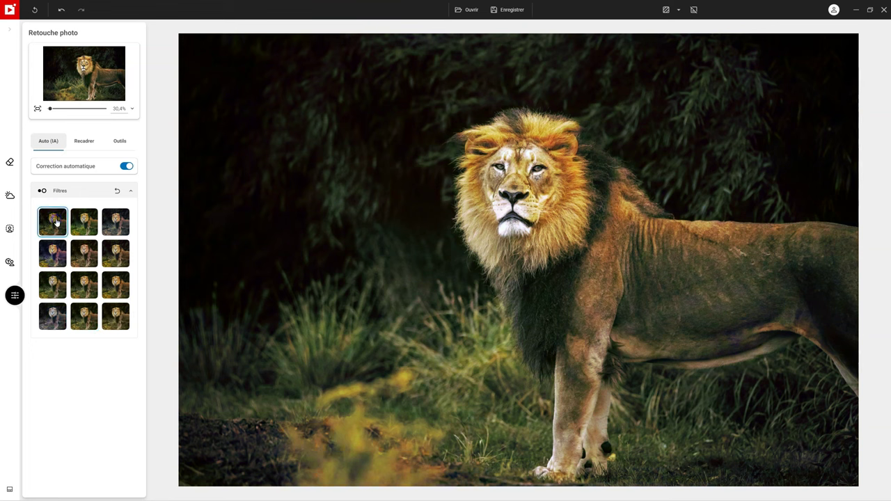
left_click(118, 193)
left_click(127, 166)
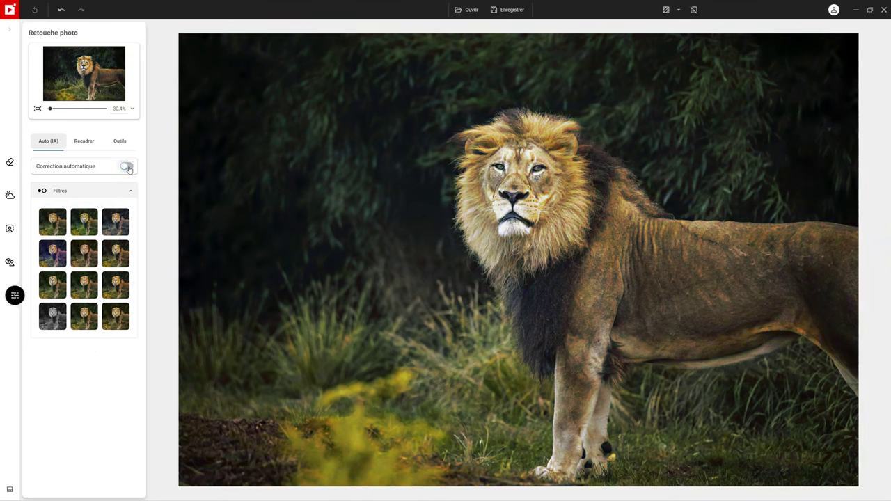
Compare the first filter with automatic correction off and on, and reset the filter.
left_click(50, 225)
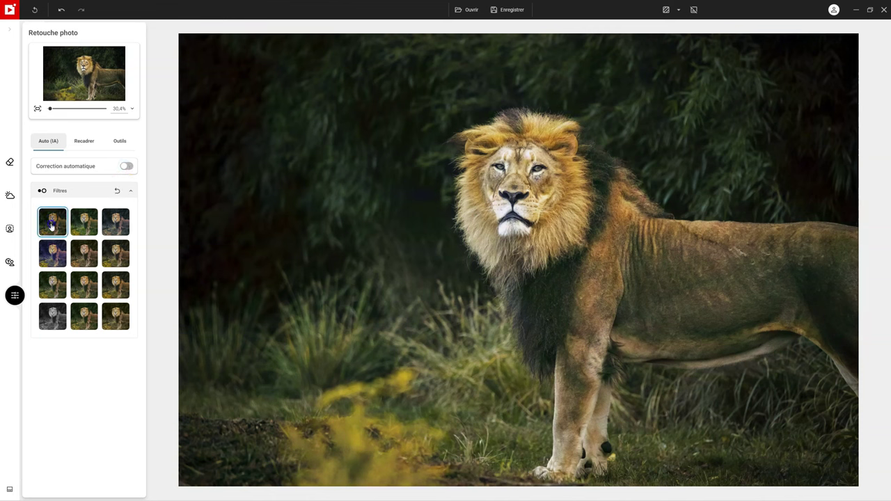
left_click(126, 167)
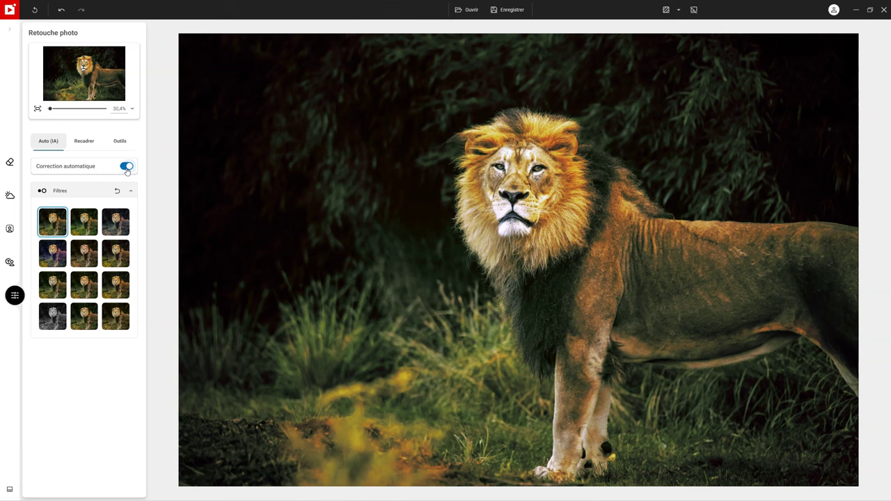
left_click(117, 191)
Switch automatic correction off and on to compare the unfiltered photo before and after.
left_click(128, 166)
left_click(128, 167)
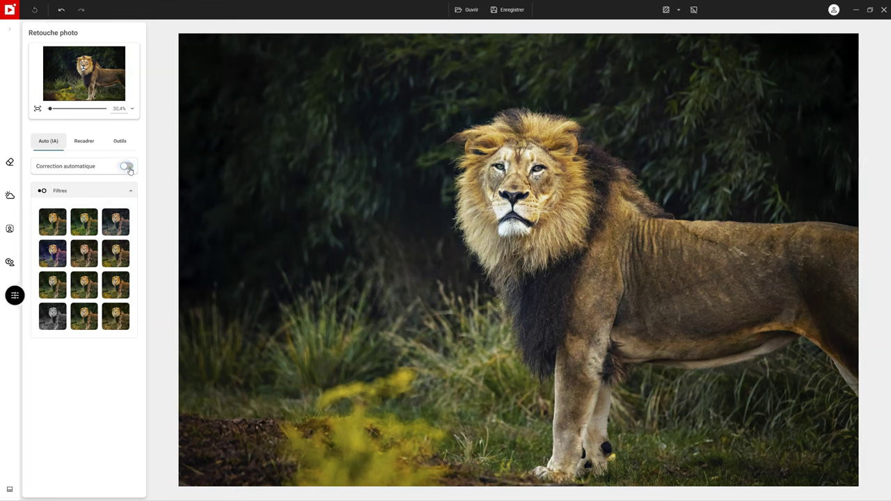
left_click(128, 167)
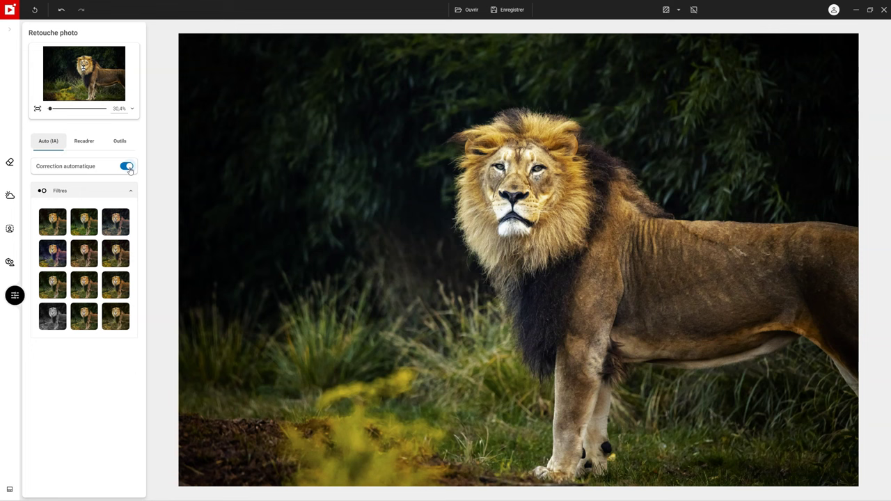
Try the first three filters on the photo, comparing them with automatic correction switched on and off.
left_click(53, 222)
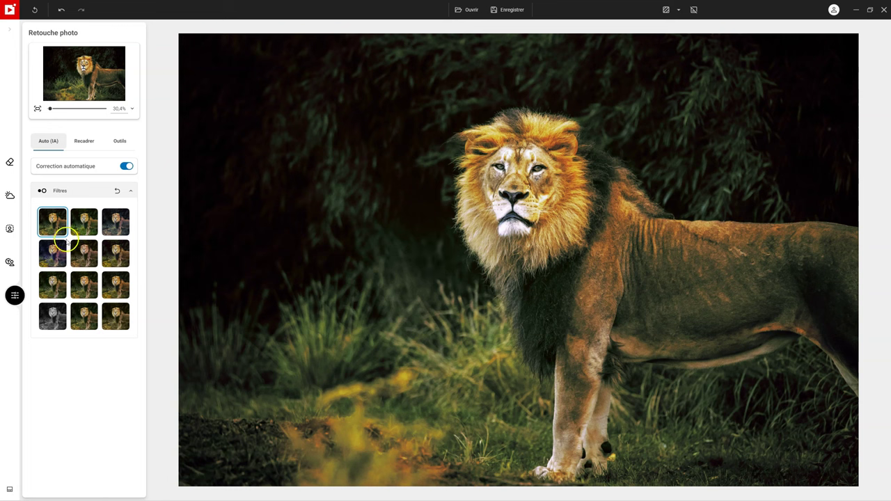
left_click(127, 167)
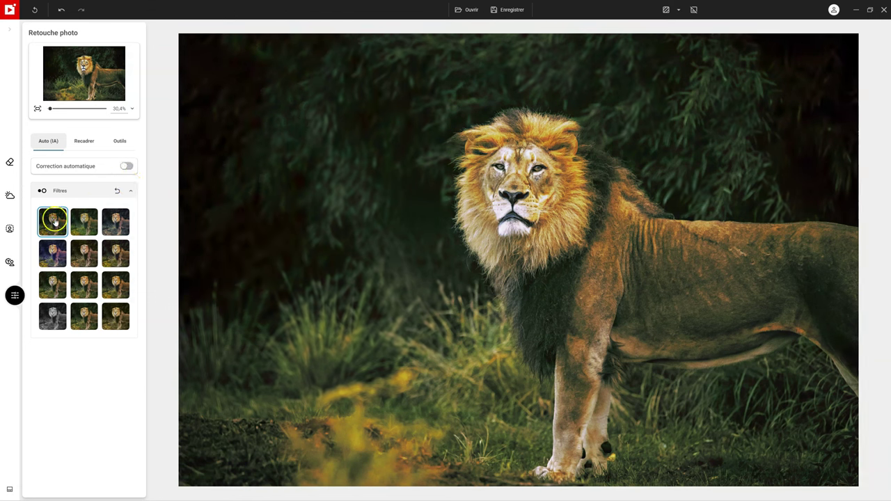
left_click(85, 223)
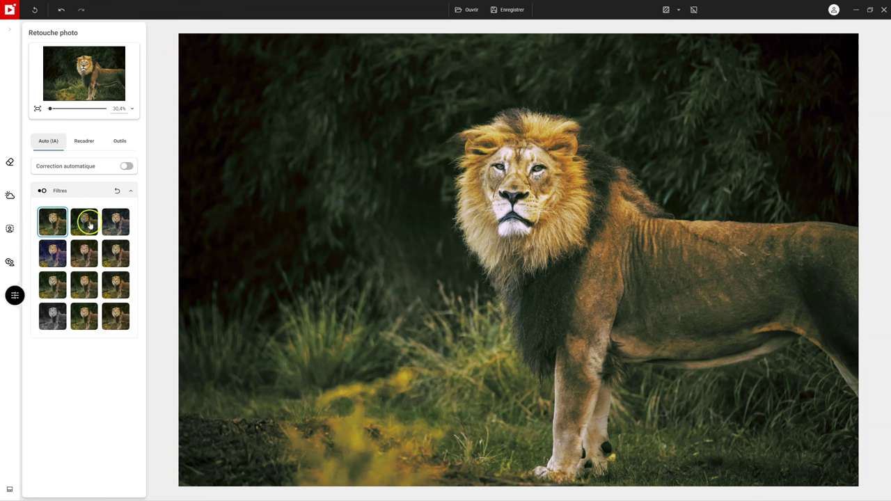
left_click(111, 221)
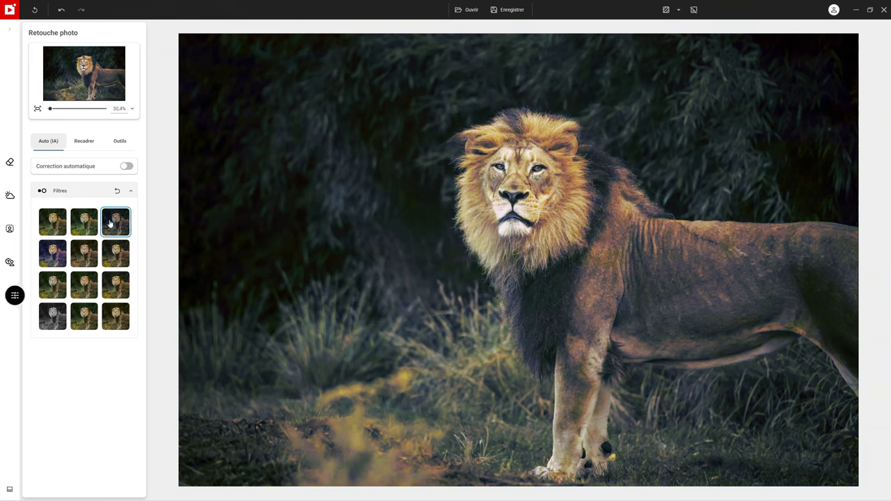
left_click(126, 167)
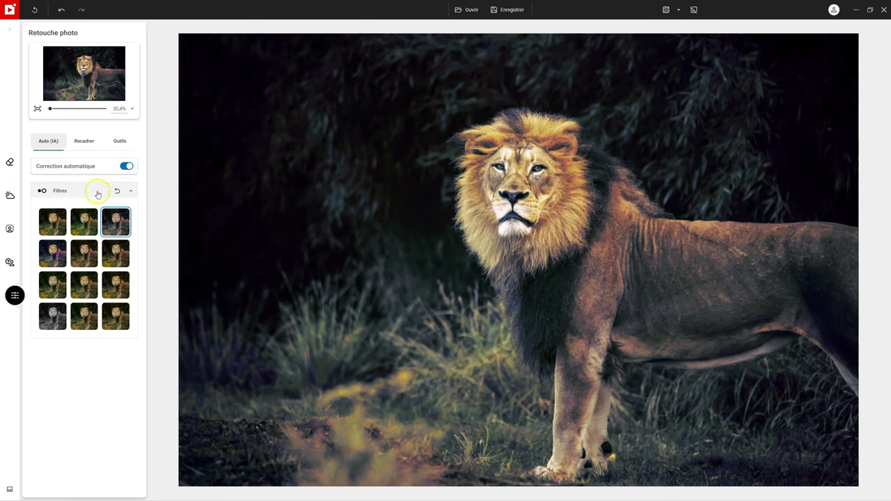
Reset the applied filter and turn off automatic correction.
left_click(117, 191)
left_click(129, 167)
In the crop tools, try flipping the photo vertically and horizontally, reverting each flip.
left_click(84, 140)
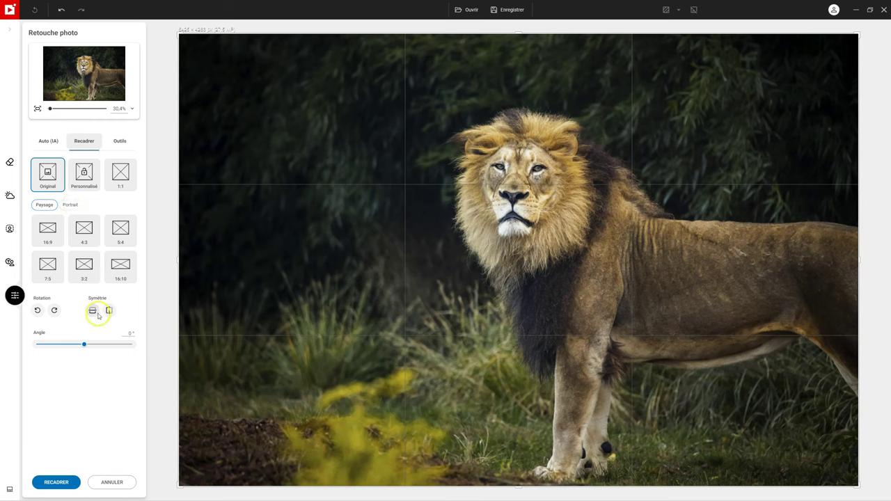
left_click(92, 311)
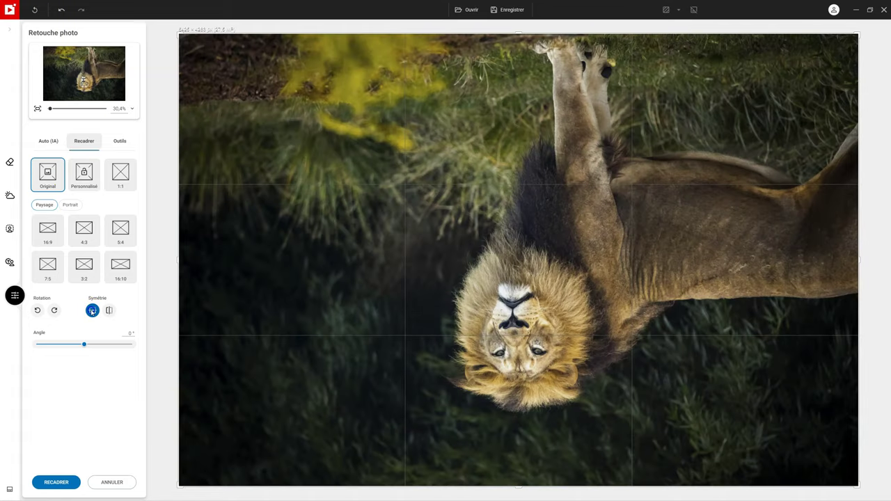
left_click(92, 311)
left_click(108, 310)
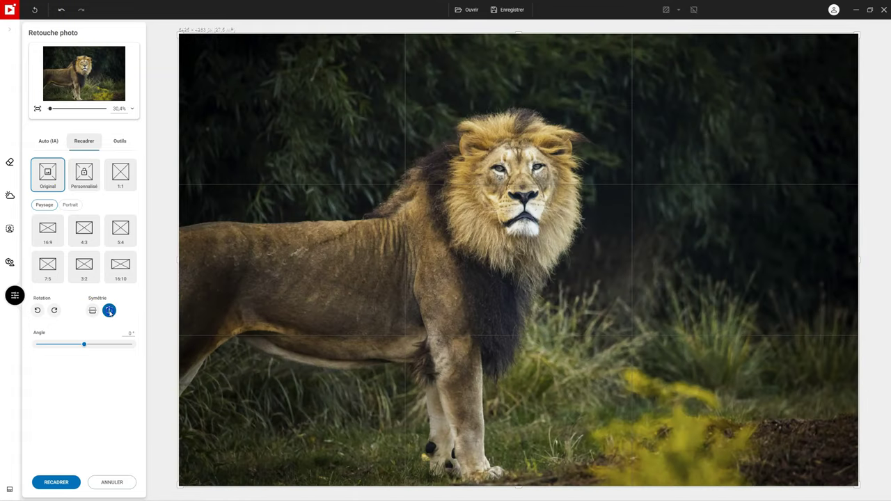
left_click(108, 310)
Try rotating the photo in 90° increments through a full turn counterclockwise and a full turn clockwise.
left_click(37, 310)
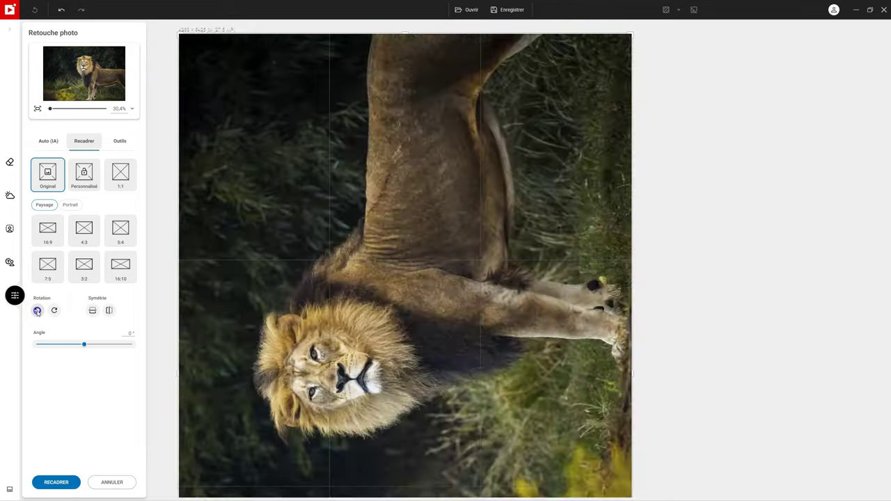
left_click(38, 311)
left_click(38, 310)
left_click(38, 311)
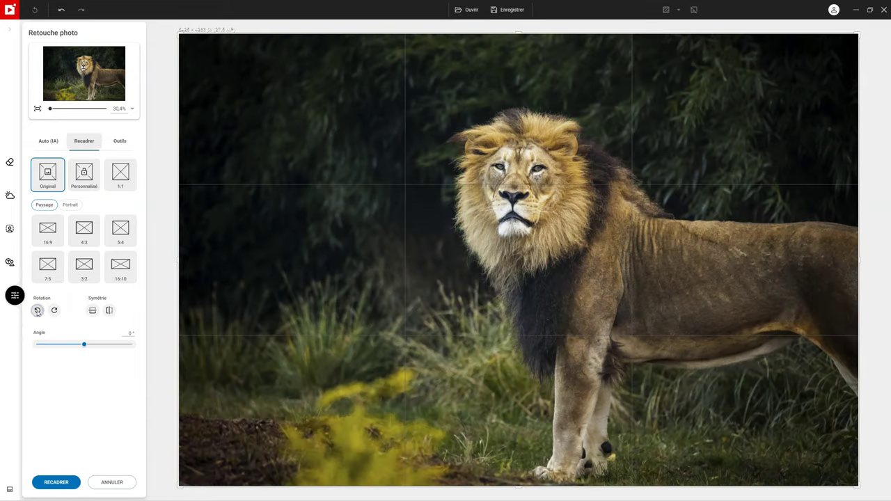
left_click(54, 310)
left_click(53, 310)
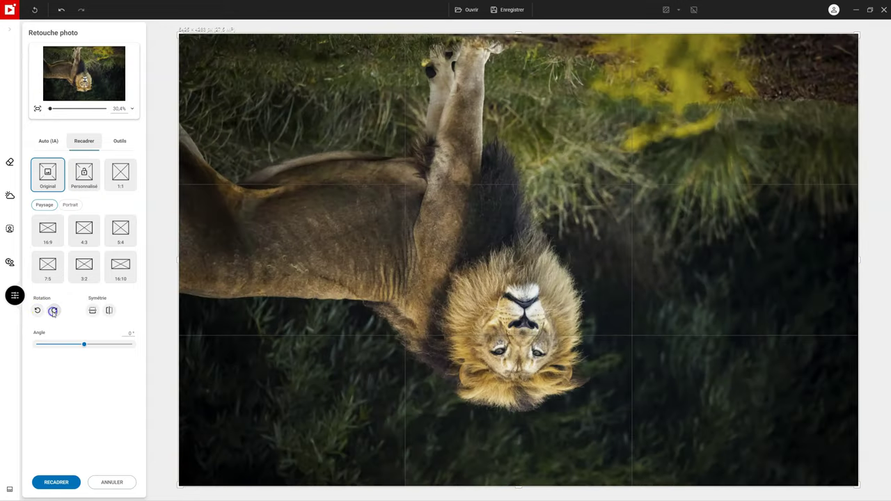
left_click(54, 310)
left_click(54, 311)
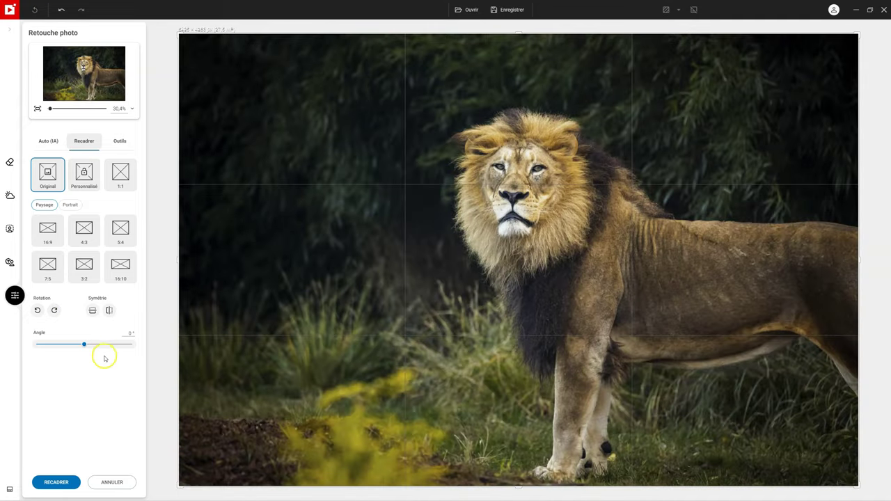
Try the straightening angle and switch the crop ratio presets between Paysage and Portrait, ending on Portrait.
mouse_move(84, 344)
left_mouse_down()
mouse_move(93, 345)
mouse_move(69, 346)
mouse_move(85, 345)
left_mouse_up()
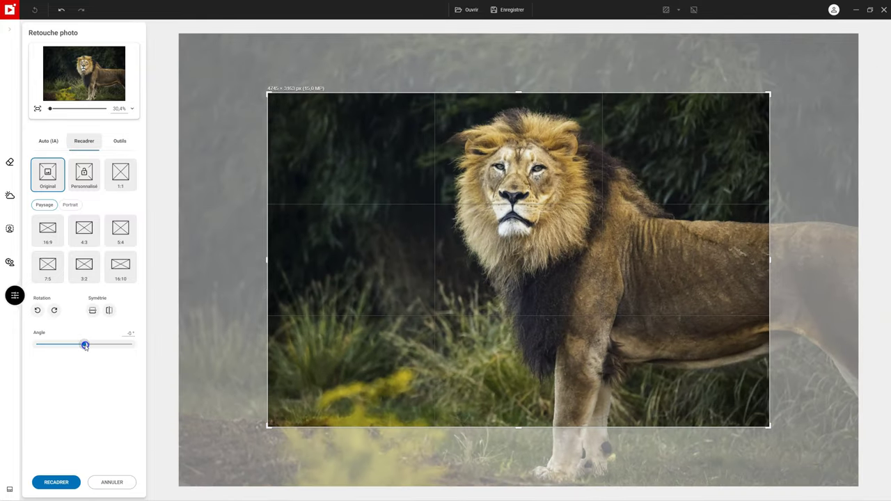
left_click(69, 204)
left_click(44, 205)
left_click(70, 204)
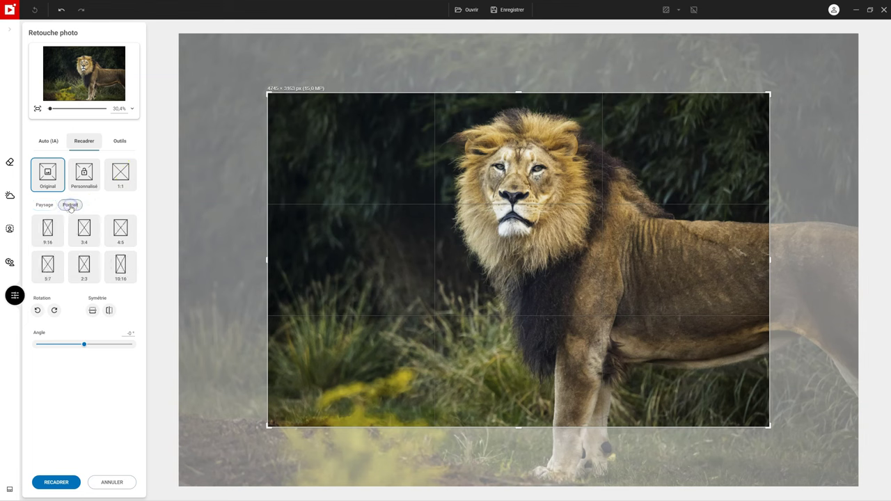
Try a square 1:1 crop around the lion by resizing and moving the frame, and cancel the crop.
left_click(120, 173)
mouse_move(543, 253)
left_mouse_down()
mouse_move(686, 248)
mouse_move(554, 247)
left_mouse_up()
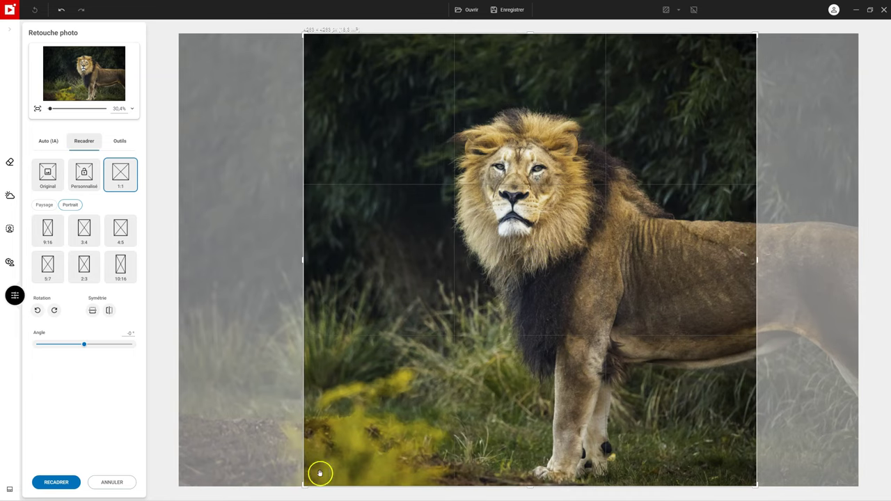
left_click_drag(305, 487, 465, 326)
left_click_drag(575, 296, 507, 337)
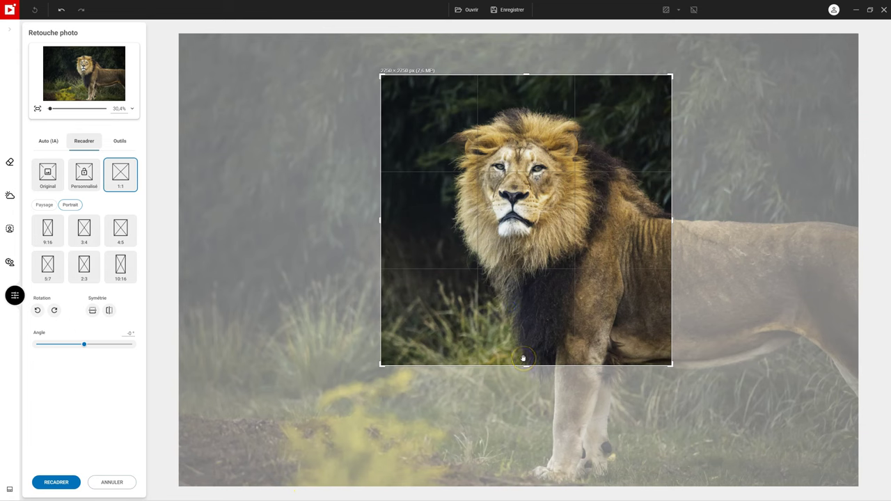
left_click_drag(382, 366, 111, 453)
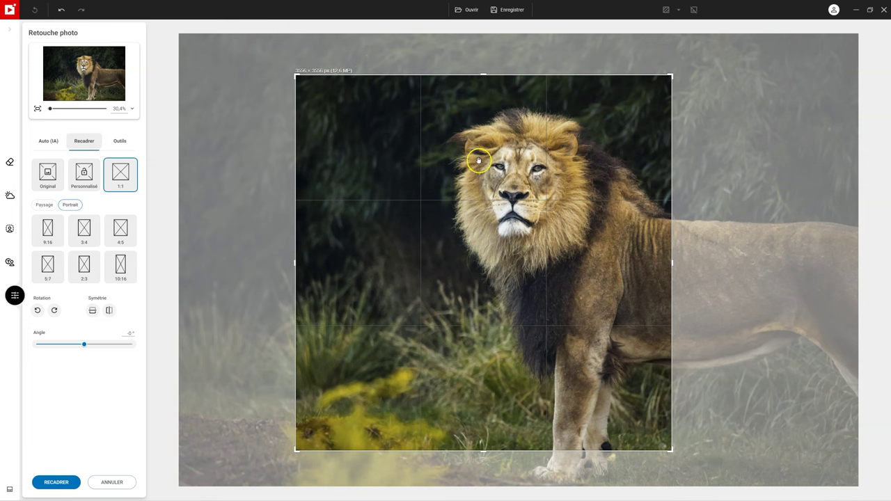
left_click(113, 482)
left_click(121, 142)
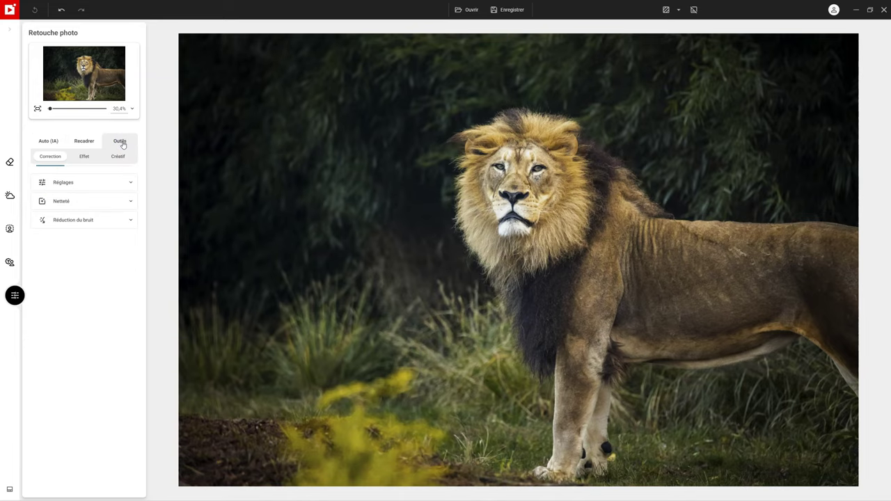
left_click(82, 144)
left_click(44, 143)
left_click(83, 142)
left_click(47, 141)
left_click(82, 143)
Look through the Effet and Correction tools, expanding the full list of Réglages sliders and the Netteté settings.
left_click(119, 142)
left_click(87, 162)
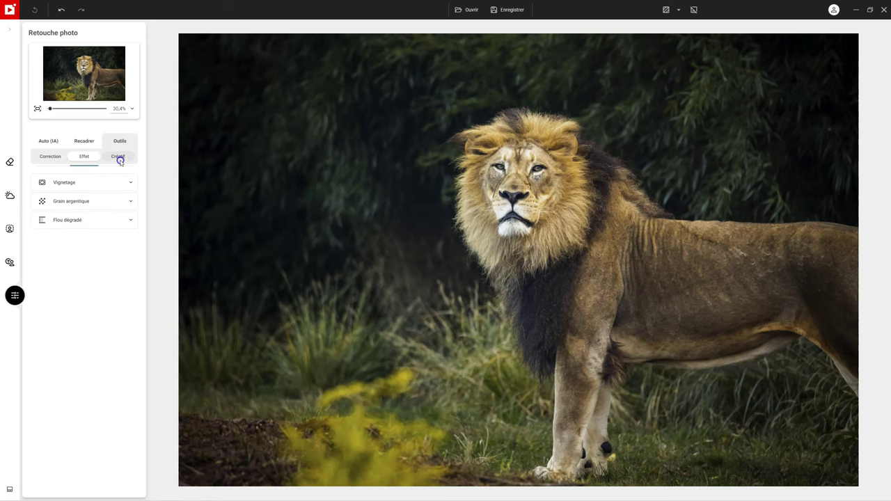
left_click(45, 159)
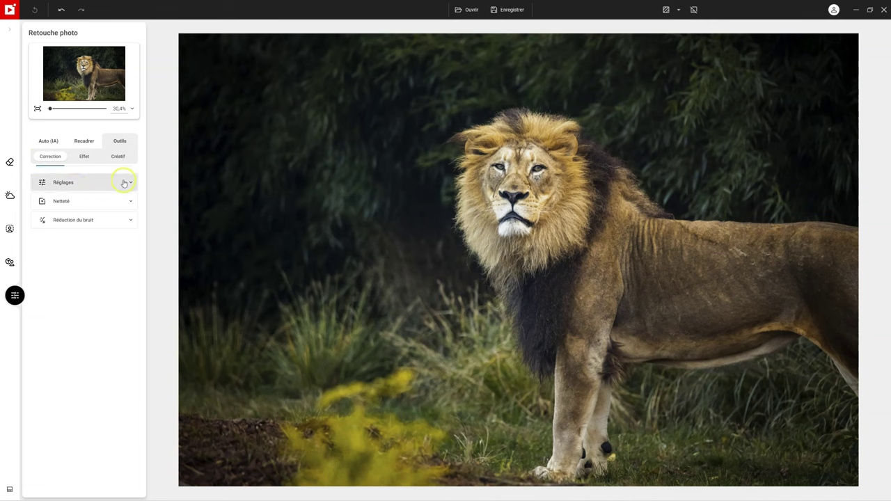
left_click(97, 187)
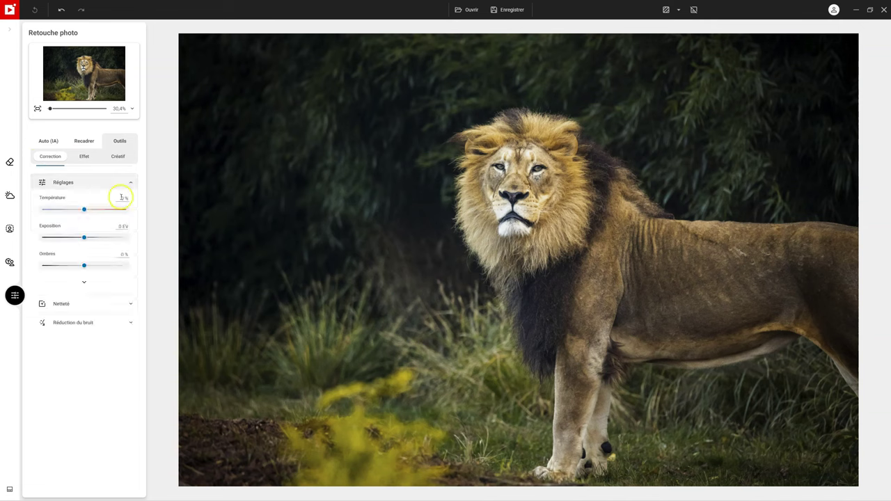
left_click(85, 283)
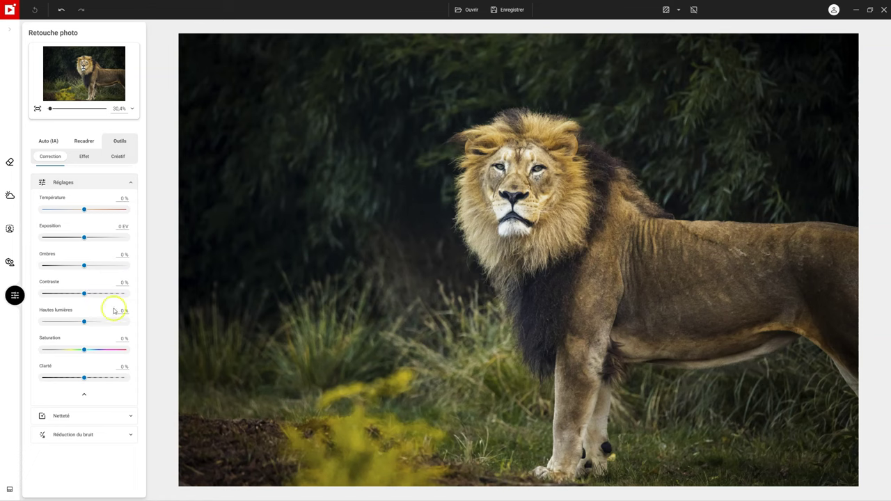
left_click(134, 417)
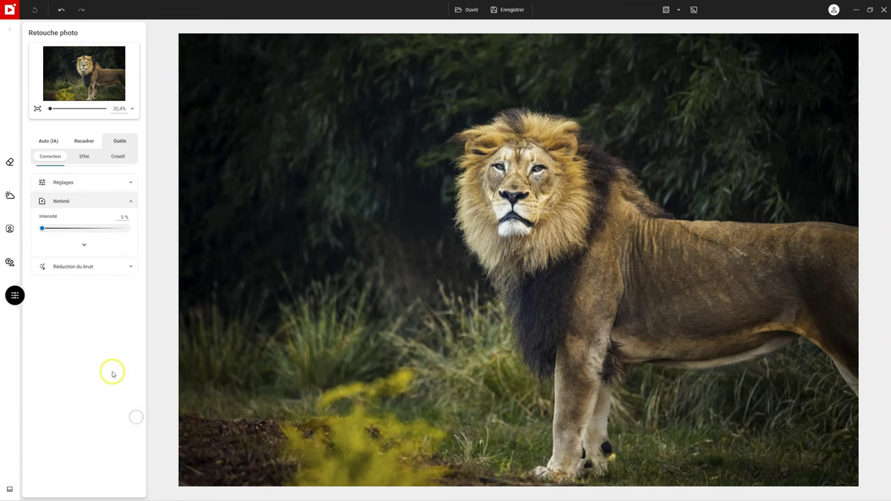
Look through the full list of Netteté settings and the full list of Réduction du bruit settings.
left_click(84, 245)
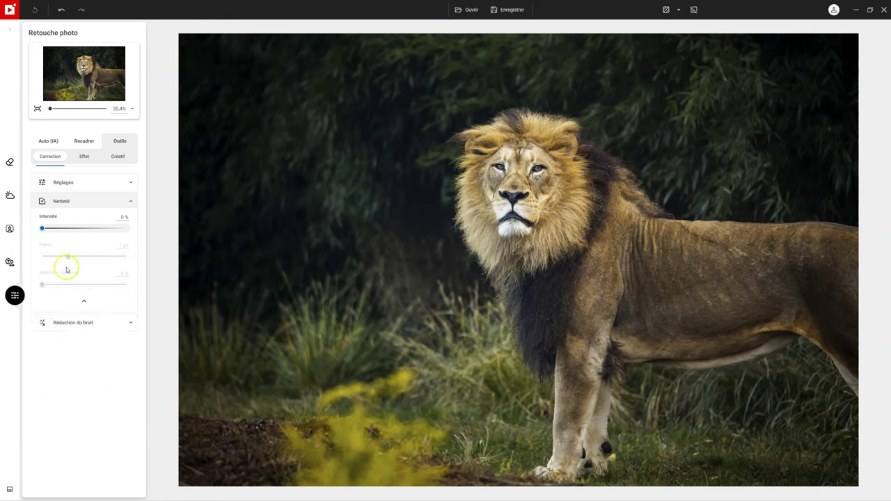
left_click(125, 322)
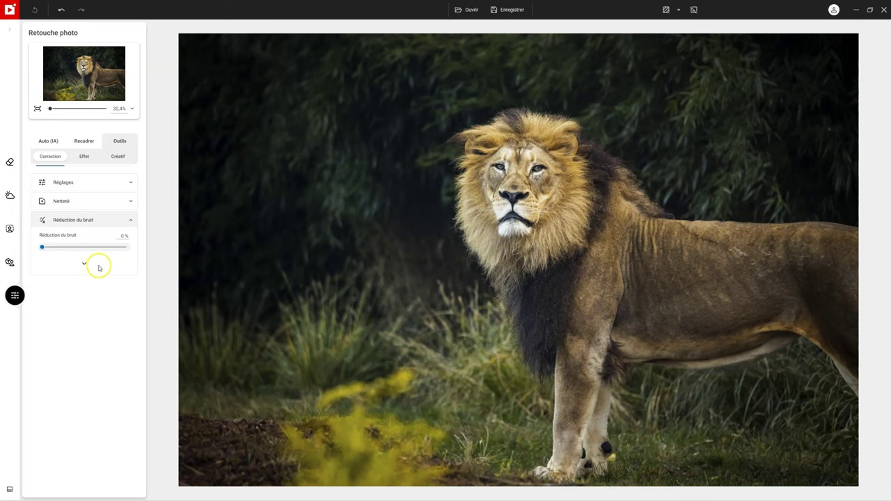
left_click(85, 264)
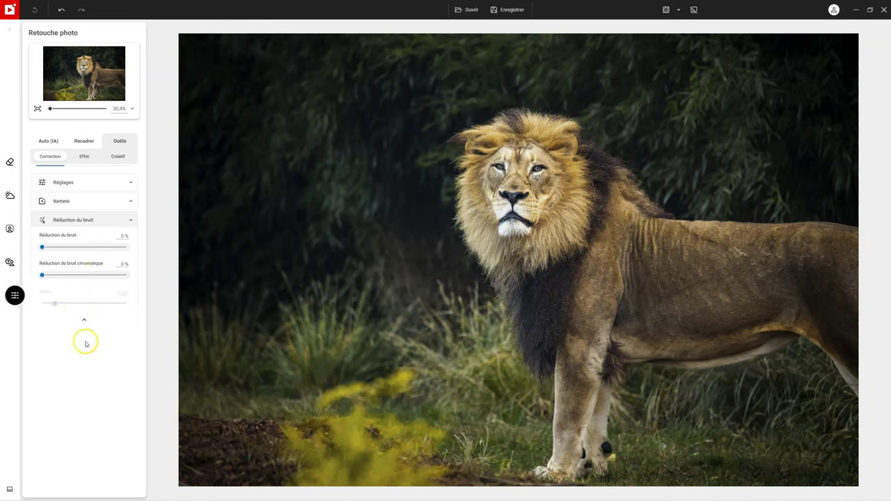
Try the Réglages sliders with Température at 17 %, Exposition at 0,66 EV, Ombres at -21 % and Contraste at 31 %.
left_click(74, 184)
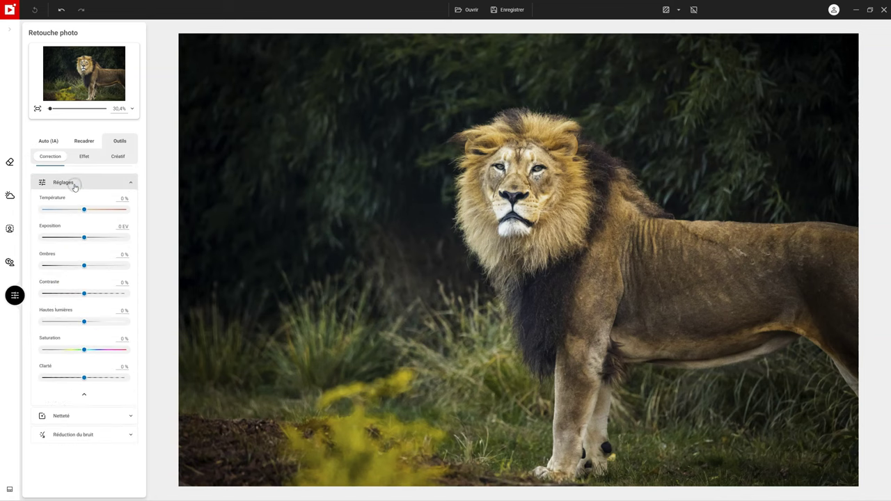
left_click(88, 207)
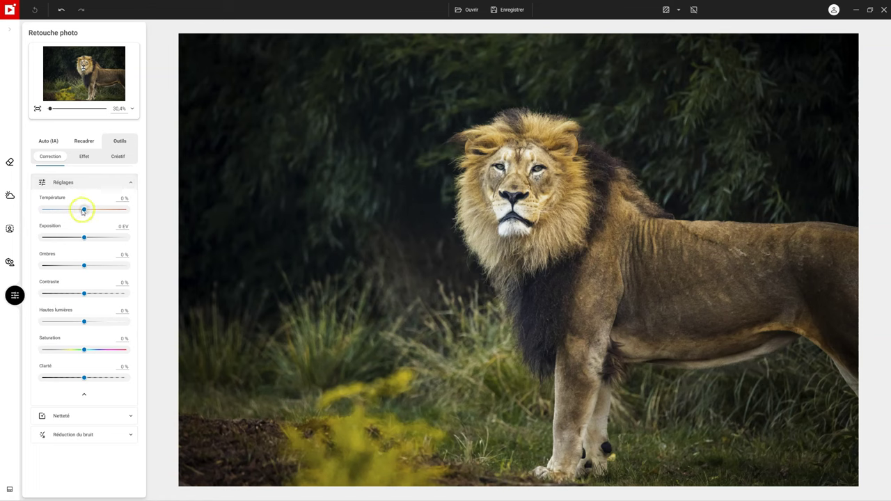
left_click_drag(84, 210, 91, 237)
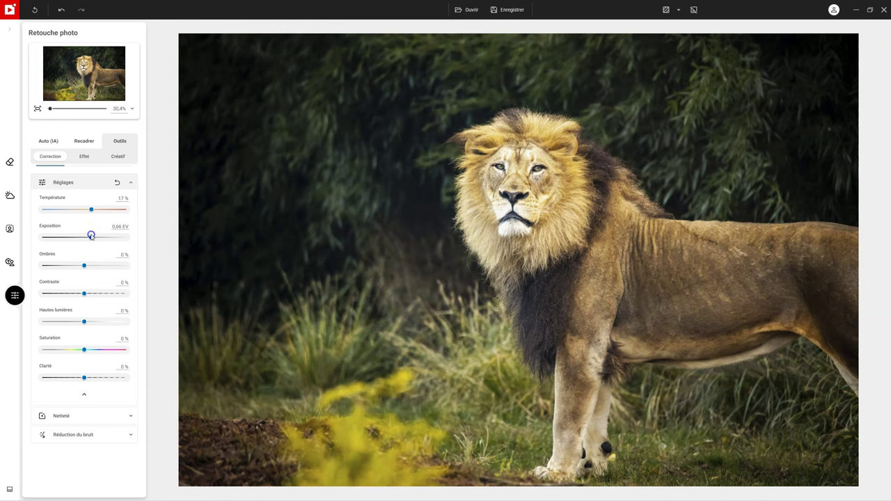
left_click(85, 267)
left_click_drag(77, 267, 96, 293)
Try changing Saturation and Clarté, and reset all the Réglages adjustments.
left_click_drag(80, 349, 93, 350)
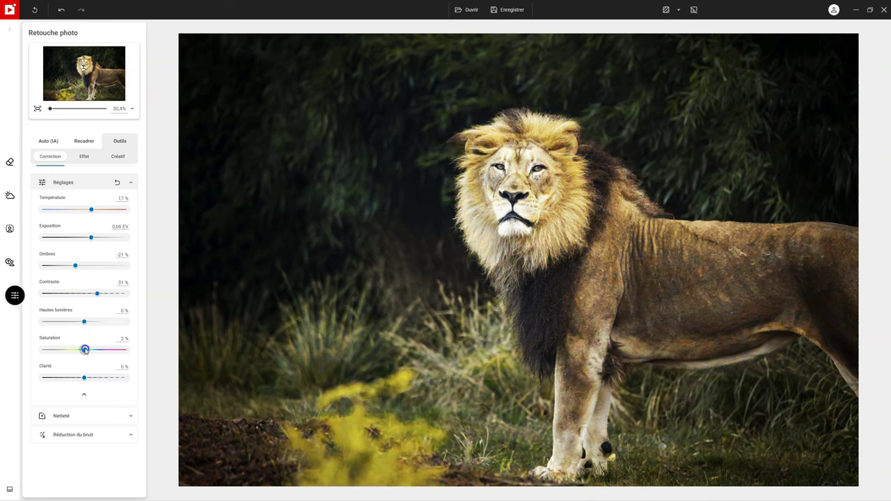
left_click_drag(84, 377, 81, 377)
left_click(117, 183)
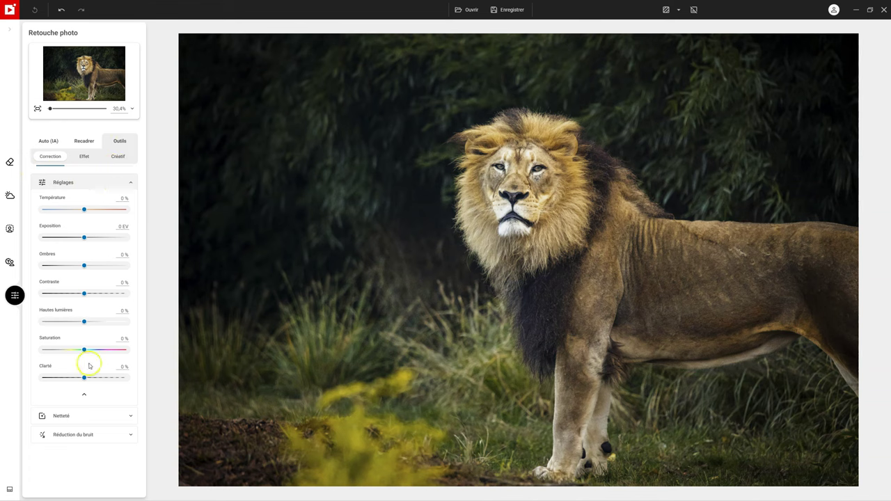
Try sharpening the photo with a Netteté intensity of 376 %, check it up close on the lion's face, and lower the intensity.
left_click(109, 415)
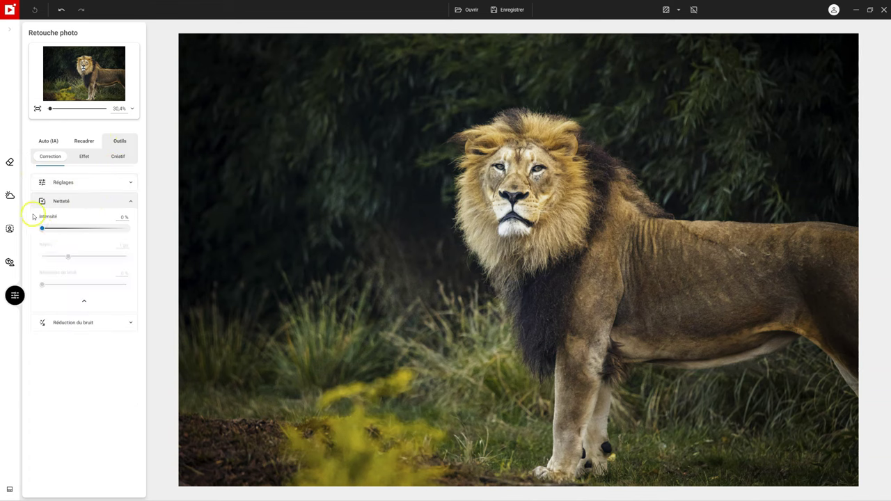
left_click_drag(42, 228, 104, 229)
mouse_move(50, 108)
left_mouse_down()
mouse_move(75, 109)
mouse_move(44, 109)
mouse_move(63, 109)
mouse_move(54, 110)
left_mouse_up()
left_click_drag(80, 82, 87, 70)
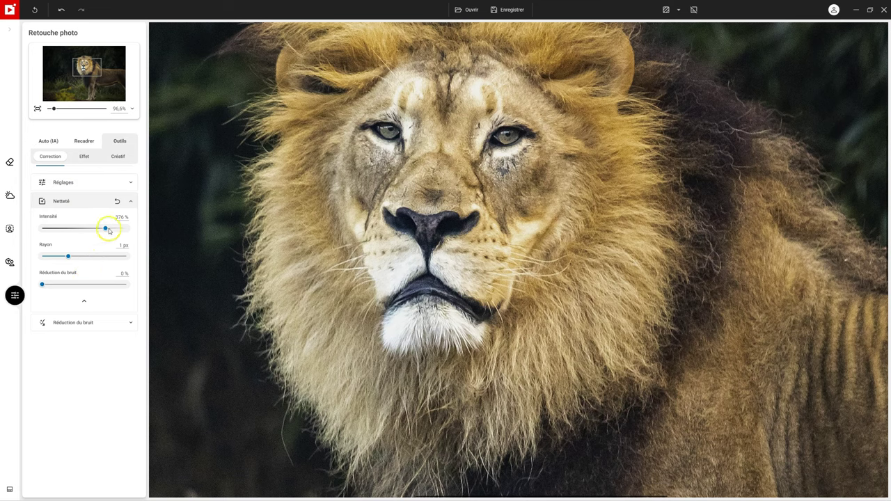
left_click_drag(105, 228, 64, 233)
Try Réduction du bruit at 35 % and Réduction de bruit chromatique at 48 %, and return the chromatic reduction to 0 %.
left_click(90, 323)
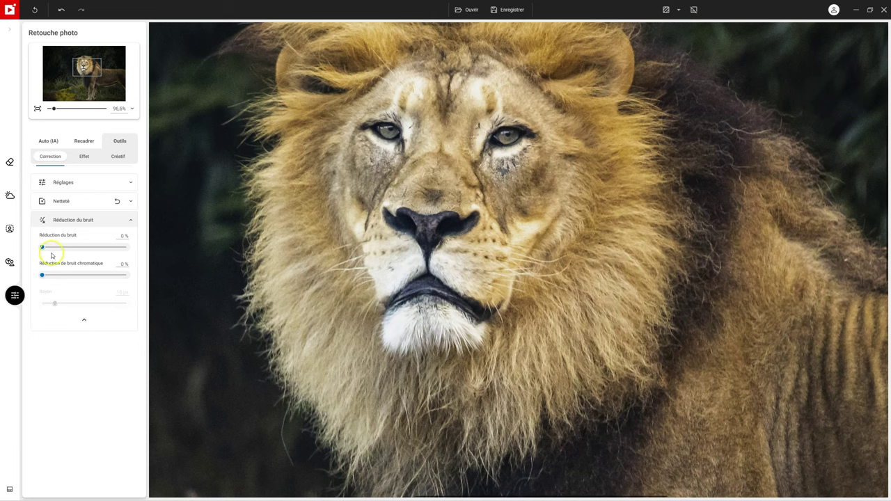
left_click_drag(42, 248, 73, 248)
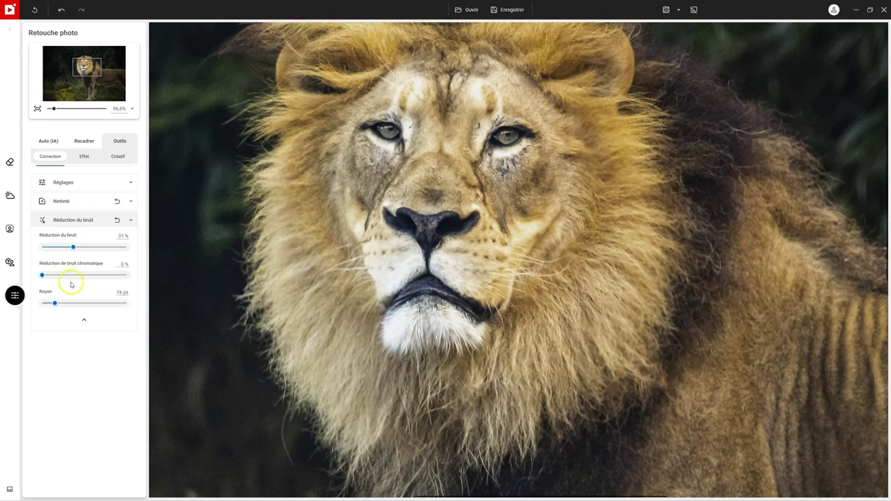
left_click_drag(82, 249, 70, 249)
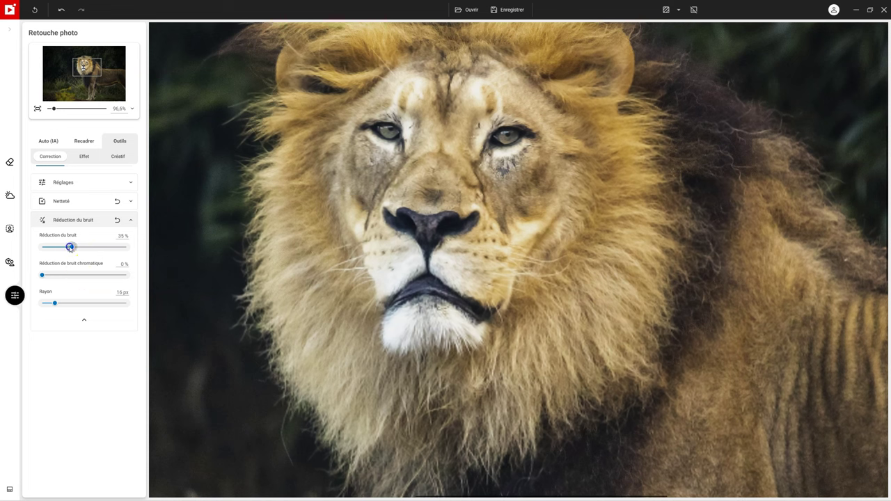
left_click_drag(42, 275, 53, 277)
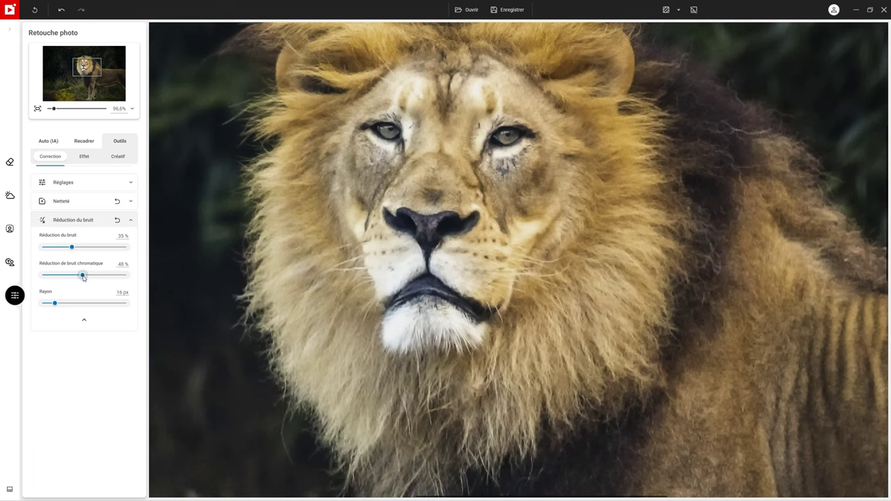
left_click_drag(84, 275, 42, 276)
Compare the corrected photo at 100 % real size and fitted to the screen, ending on the fitted view.
left_click(43, 108)
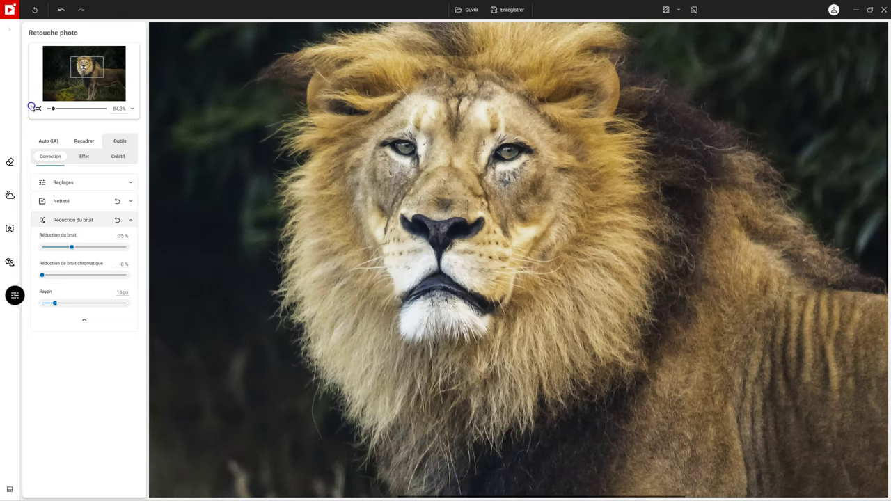
left_click(132, 109)
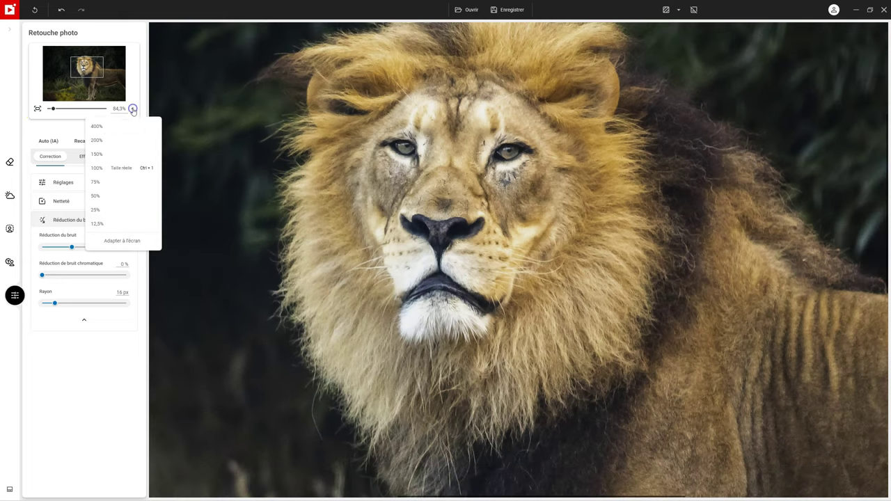
left_click(110, 171)
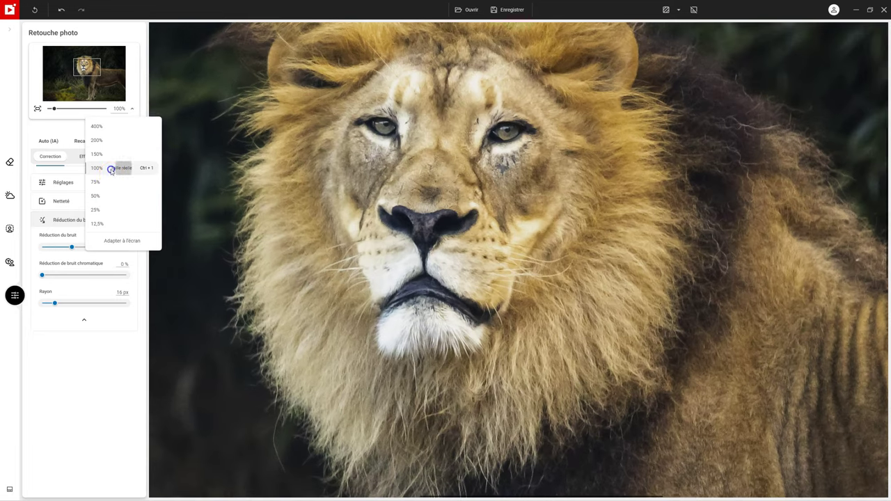
left_click(131, 110)
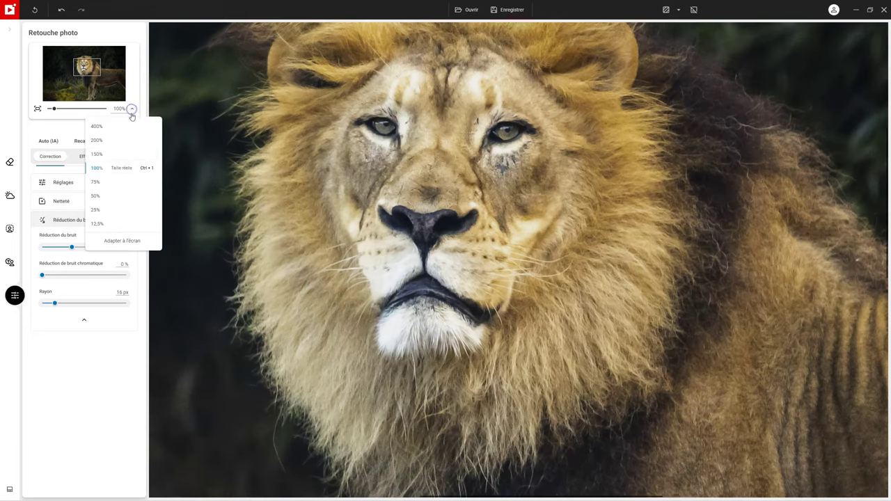
left_click(116, 242)
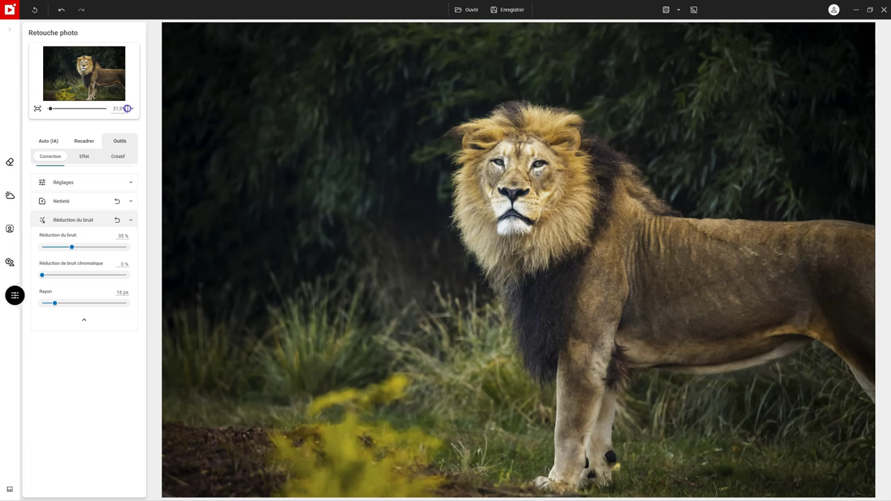
left_click(132, 110)
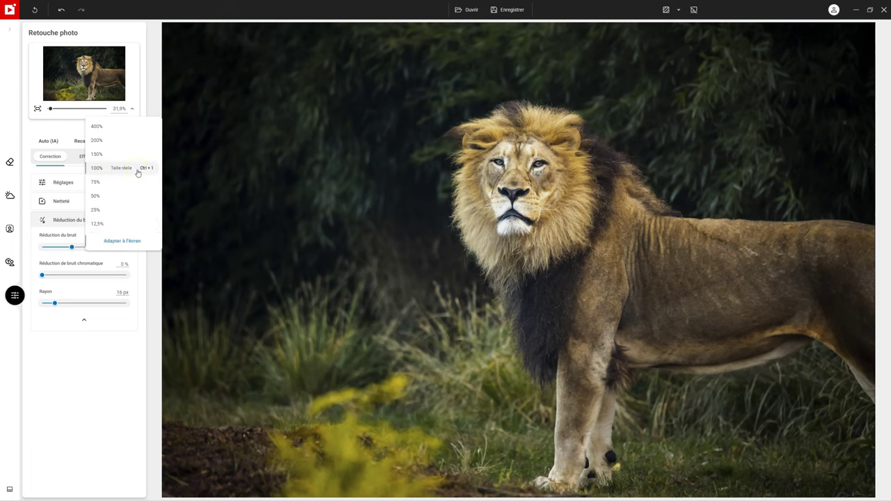
left_click(160, 86)
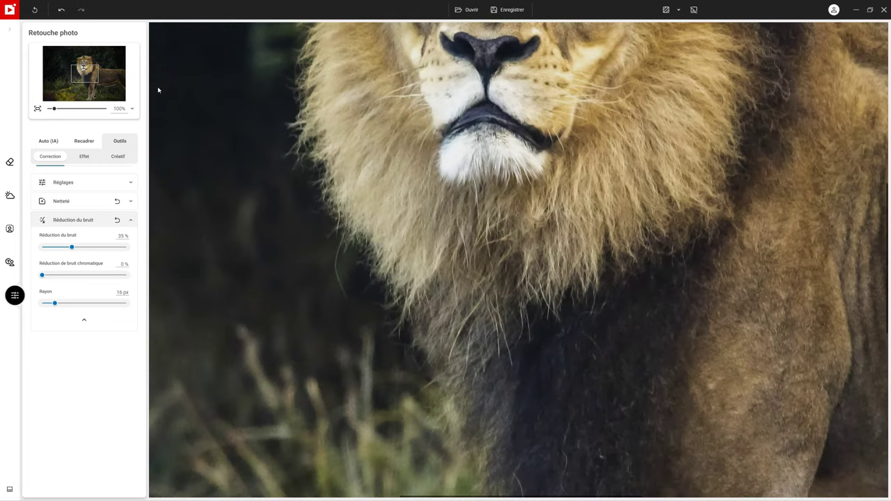
left_click(130, 109)
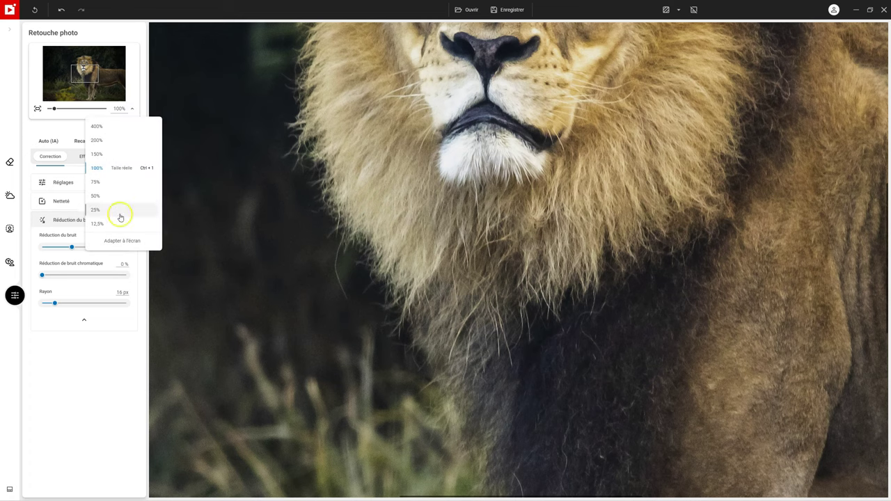
left_click(135, 245)
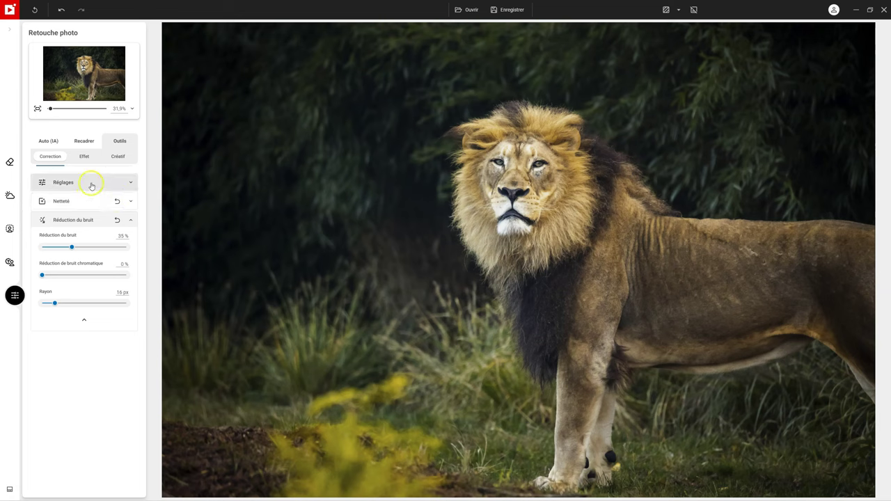
Reset the Réduction du bruit and Netteté corrections.
left_click(117, 220)
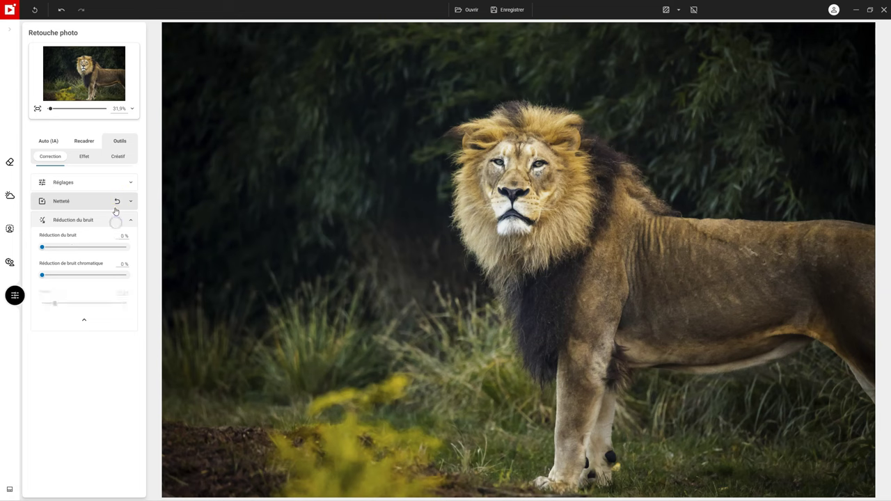
Add a Vignetage effect, trying a light 65 % intensity, lowering Milieu and Contour progressif, and ending on a negative intensity that darkens the edges.
left_click(82, 157)
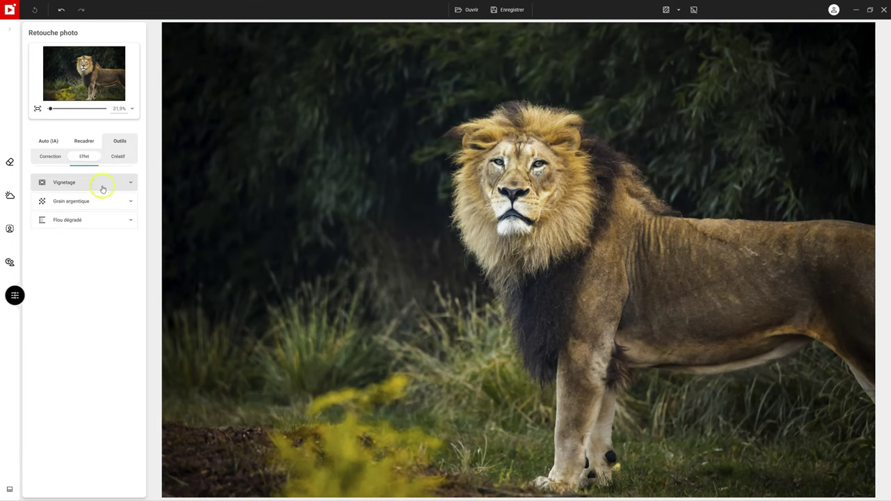
left_click(102, 184)
left_click(81, 225)
left_click_drag(84, 210, 111, 211)
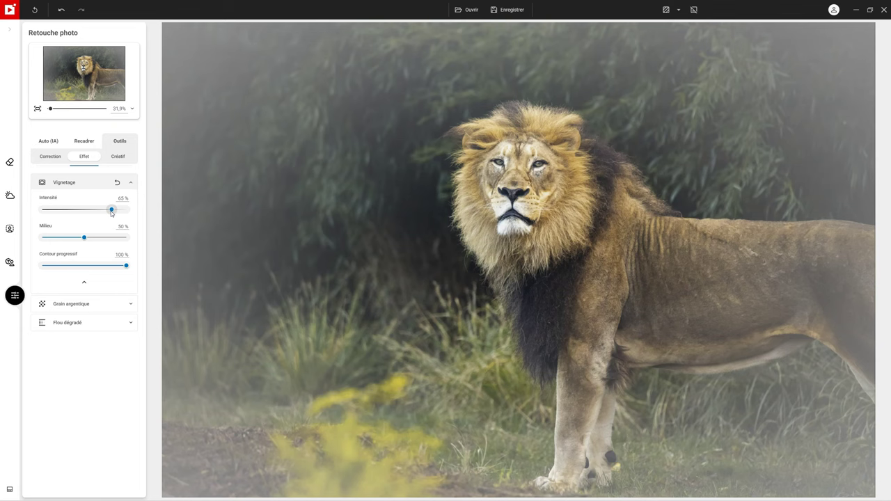
mouse_move(84, 238)
left_mouse_down()
mouse_move(112, 234)
mouse_move(49, 231)
mouse_move(74, 234)
left_mouse_up()
mouse_move(123, 263)
left_mouse_down()
mouse_move(48, 260)
mouse_move(127, 257)
mouse_move(98, 258)
mouse_move(111, 261)
left_mouse_up()
left_click_drag(112, 210, 65, 209)
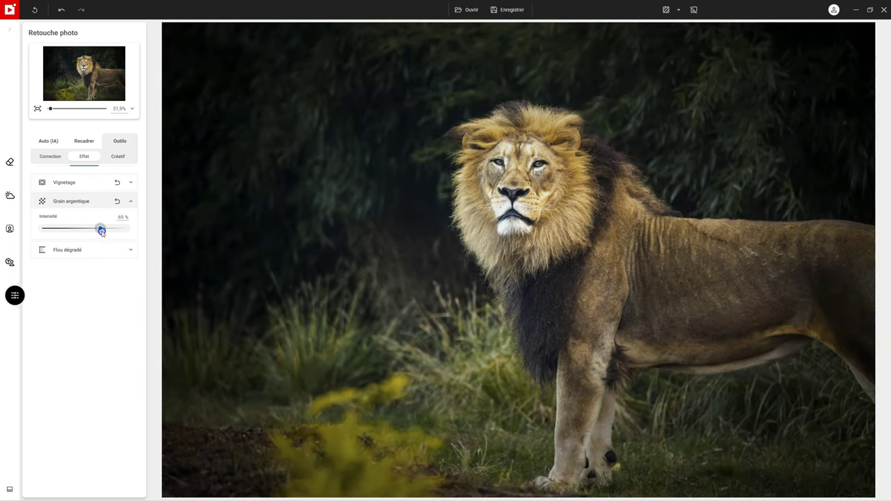
Try Grain argentique at 87 %, examine the lion's face at 100 % zoom, and return the grain intensity to 0 %.
left_click_drag(117, 230, 115, 228)
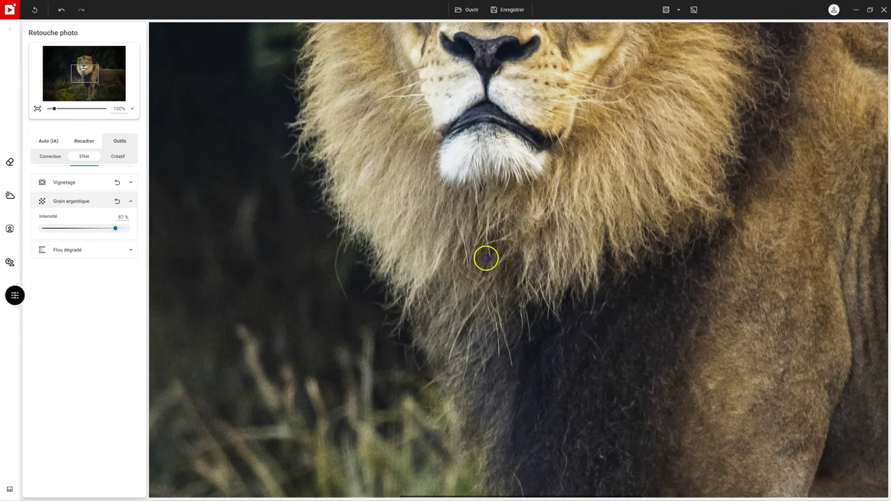
mouse_move(87, 80)
left_mouse_down()
mouse_move(96, 70)
mouse_move(92, 77)
mouse_move(89, 68)
left_mouse_up()
left_click_drag(115, 228, 195, 224)
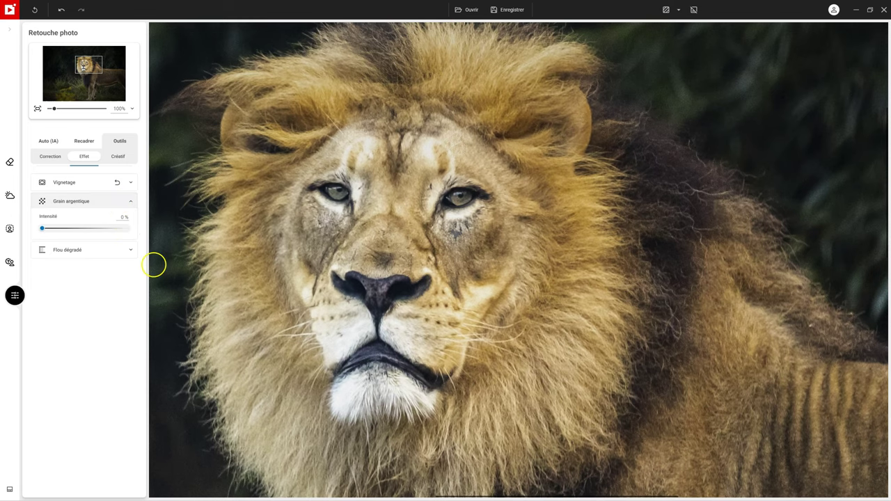
Try a linear Flou dégradé on the whole photo and centre its sharp band on the lion's face.
left_click(128, 110)
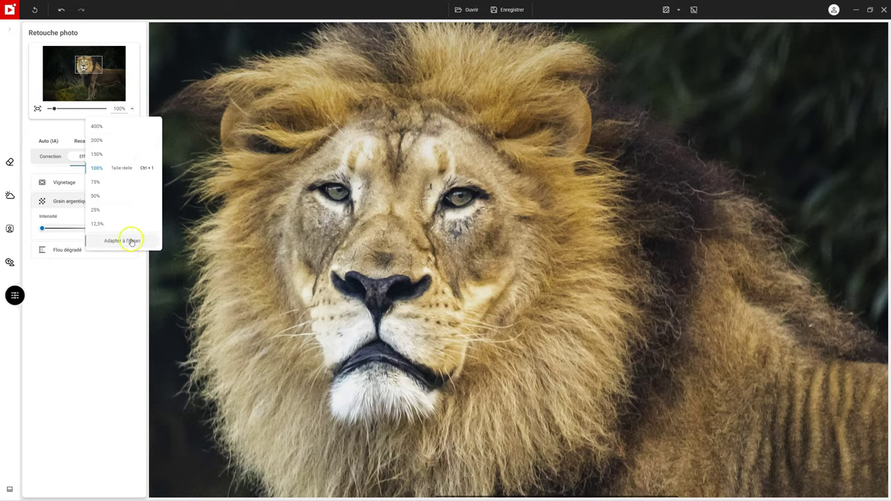
left_click(123, 239)
left_click(93, 250)
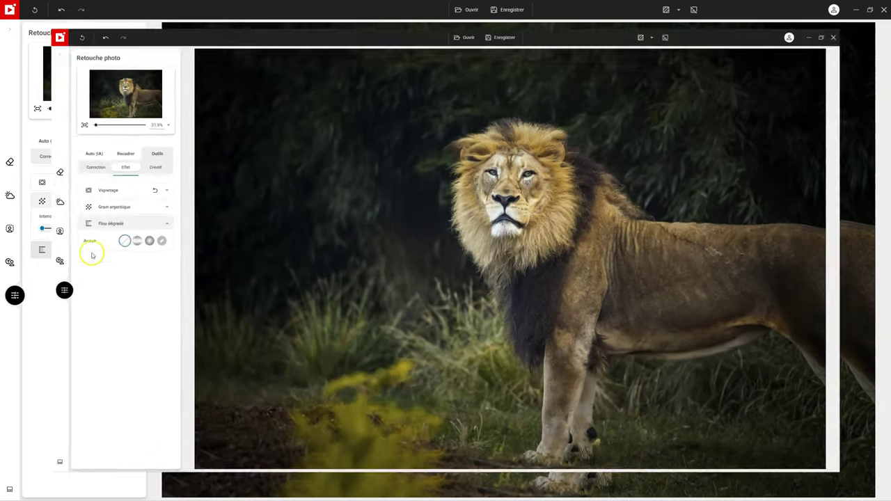
left_click(98, 240)
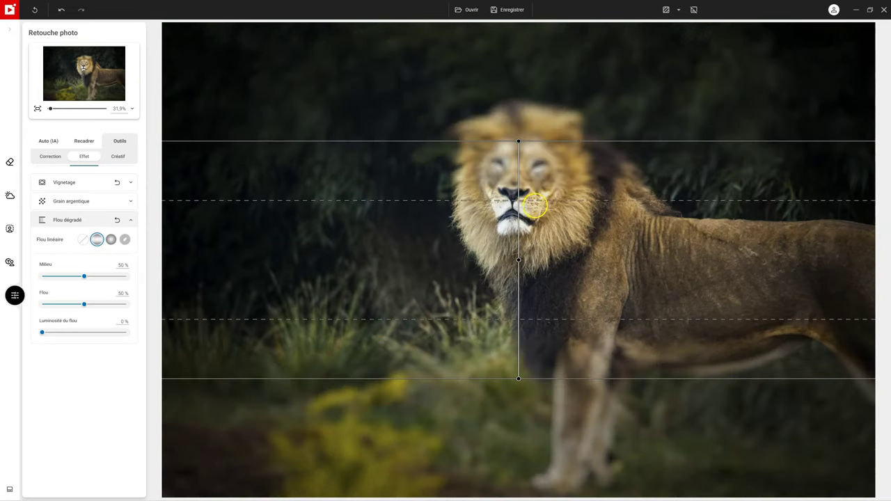
left_click_drag(518, 259, 510, 191)
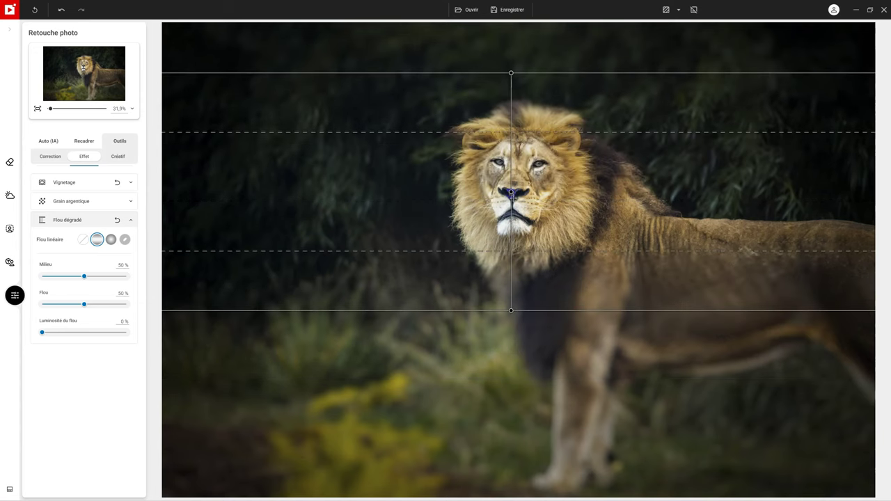
Switch the Flou dégradé to a circular blur and centre it on the lion's muzzle.
left_click(110, 240)
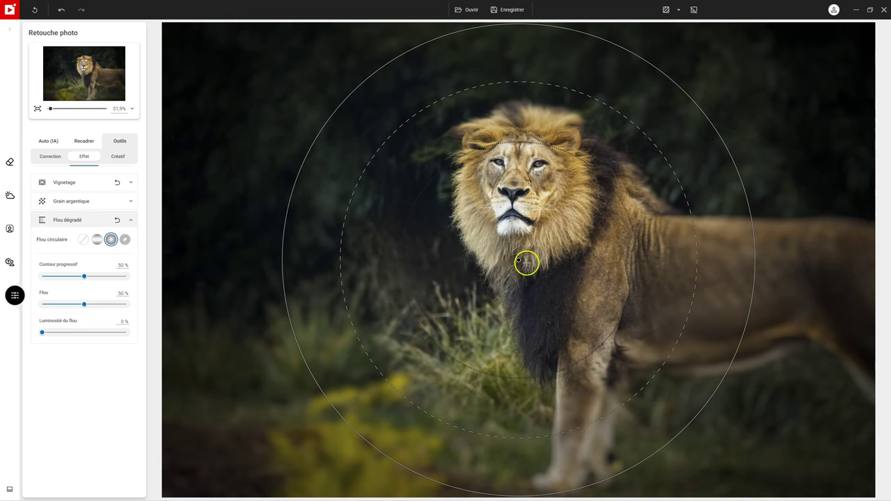
left_click_drag(519, 259, 519, 205)
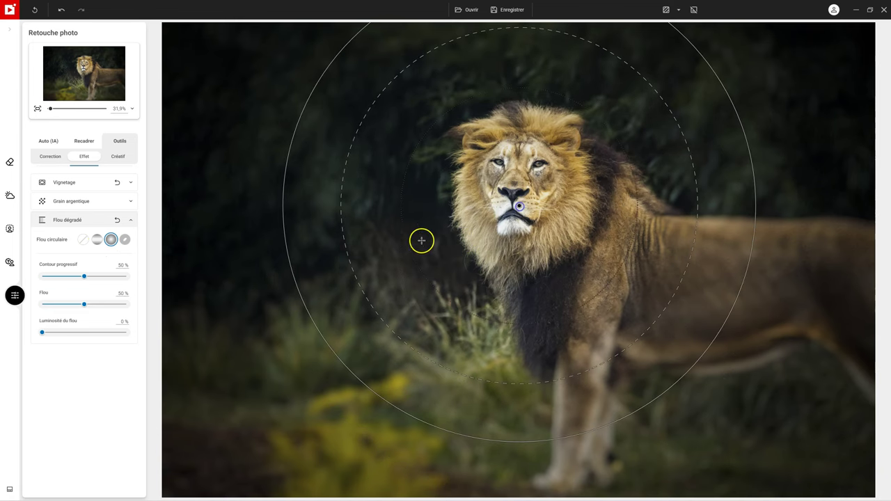
Try the circular Flou dégradé with Contour progressif 91 %, Flou 91 % and Luminosité du flou 24 %, and reset the blur.
left_click_drag(85, 278, 119, 277)
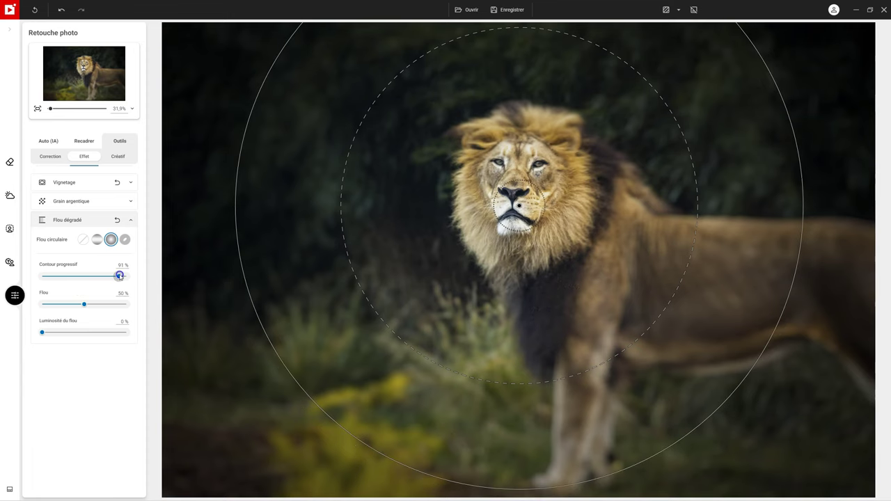
left_click(83, 304)
left_click_drag(87, 304, 119, 303)
left_click_drag(42, 332, 103, 332)
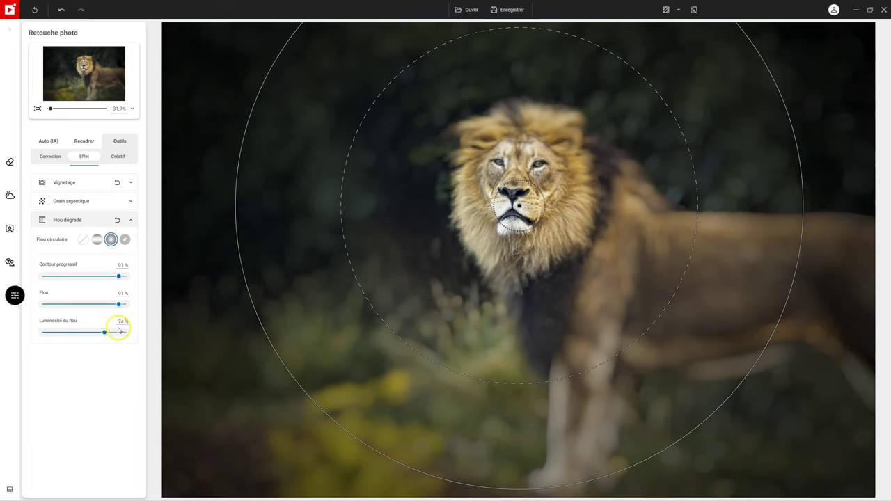
left_click_drag(106, 335, 62, 334)
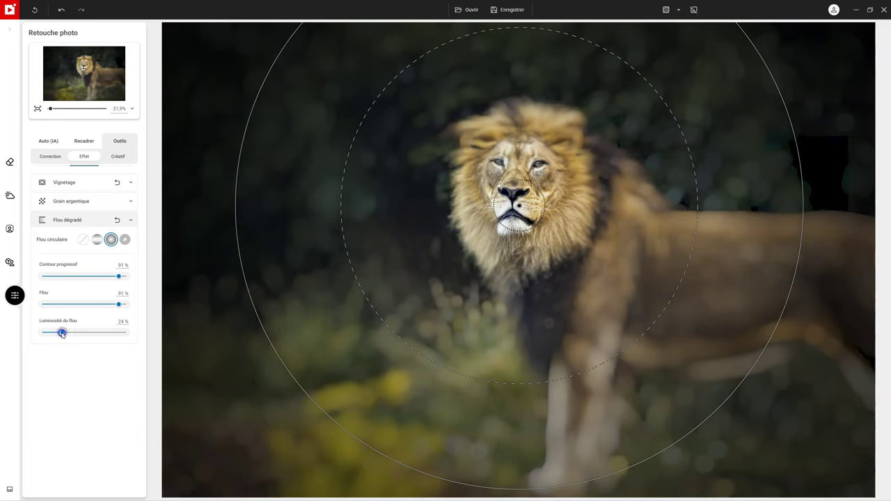
left_click(116, 220)
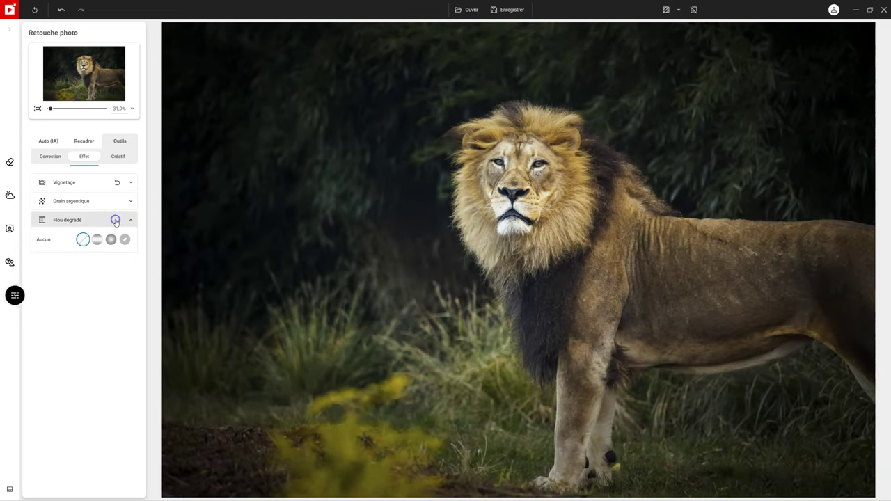
Browse the creative Luts in the N&B and Vintage categories and return to Ambiance.
left_click(120, 157)
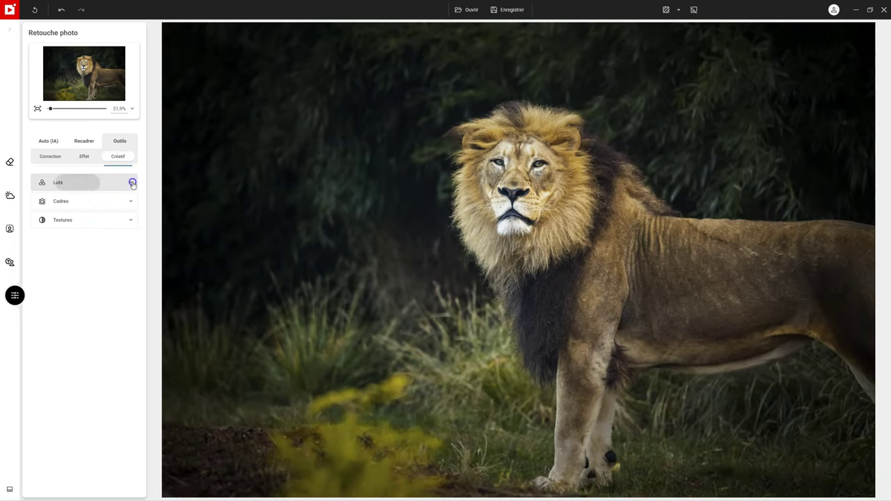
left_click(133, 182)
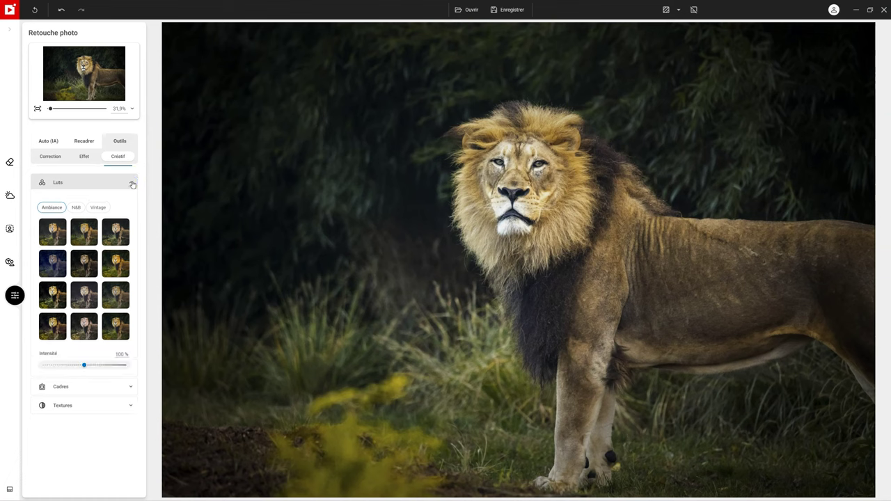
left_click(88, 209)
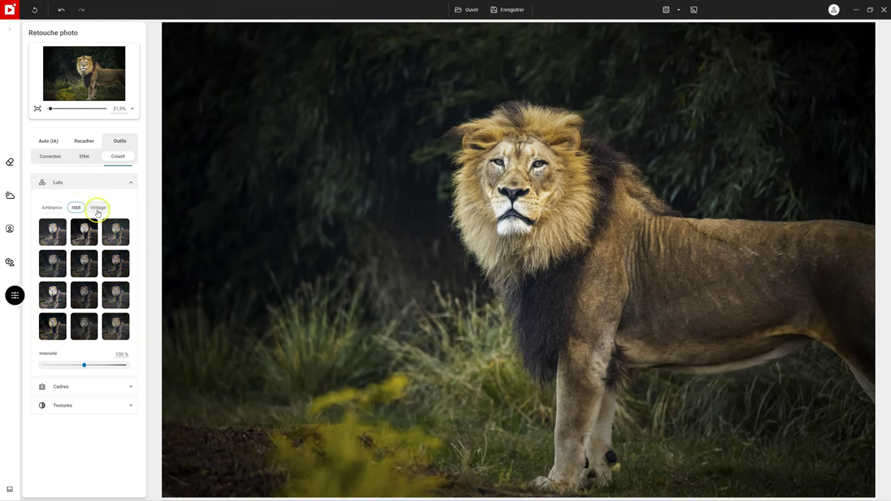
left_click(97, 209)
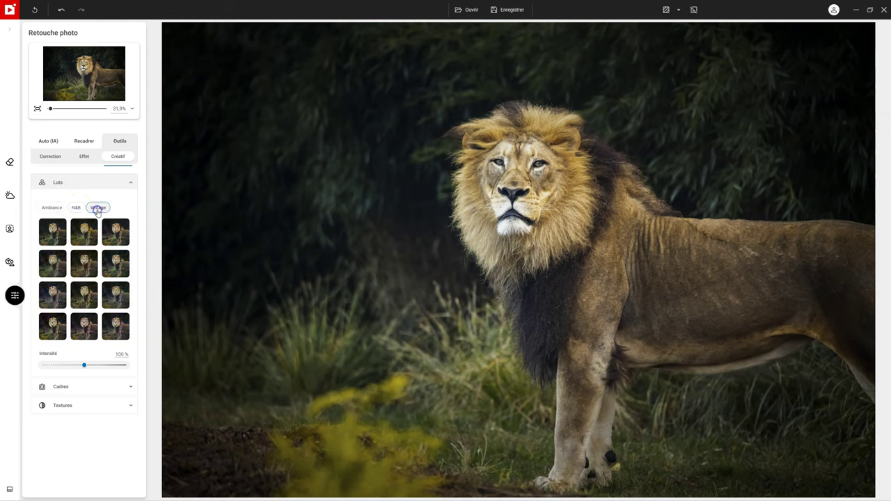
left_click(57, 212)
Try several Ambiance Luts, keep the warm golden one in the second row, and set its intensity to 58 %.
left_click(55, 228)
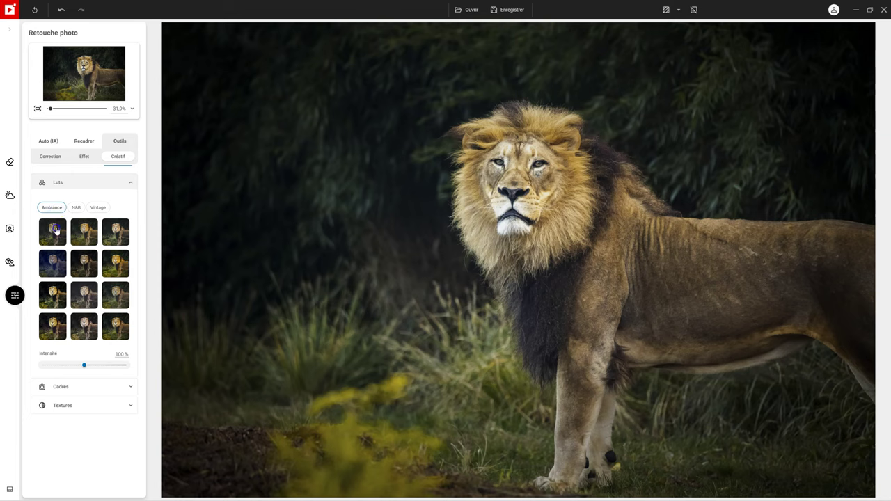
left_click(84, 234)
left_click(112, 237)
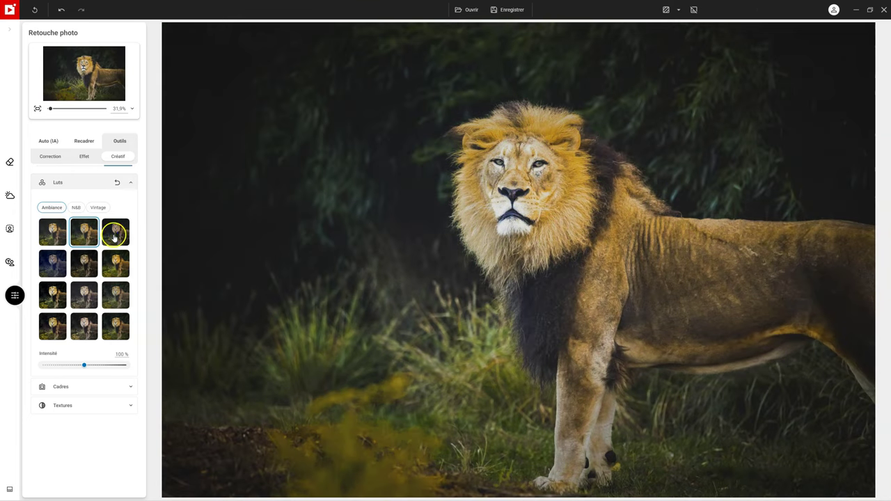
left_click(120, 274)
left_click(85, 366)
left_click_drag(96, 367, 42, 365)
left_click(42, 365)
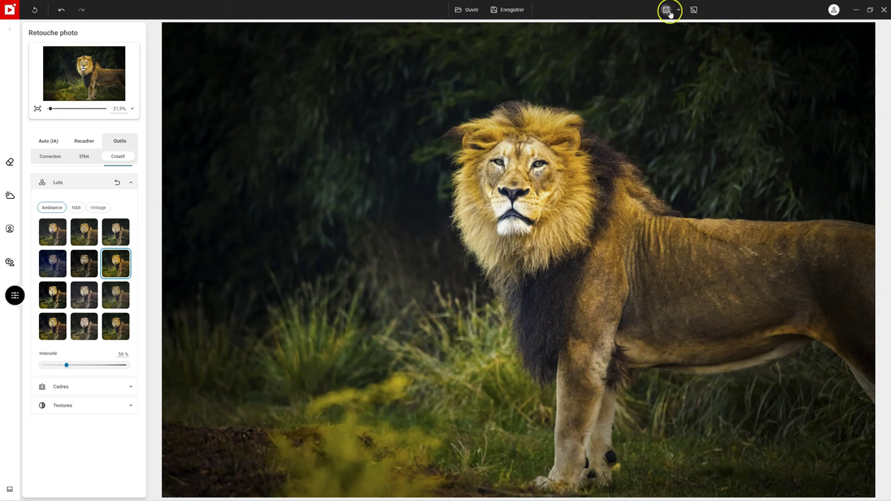
Compare the original and edited photo in the vertical and horizontal side-by-side and split views.
left_click(693, 10)
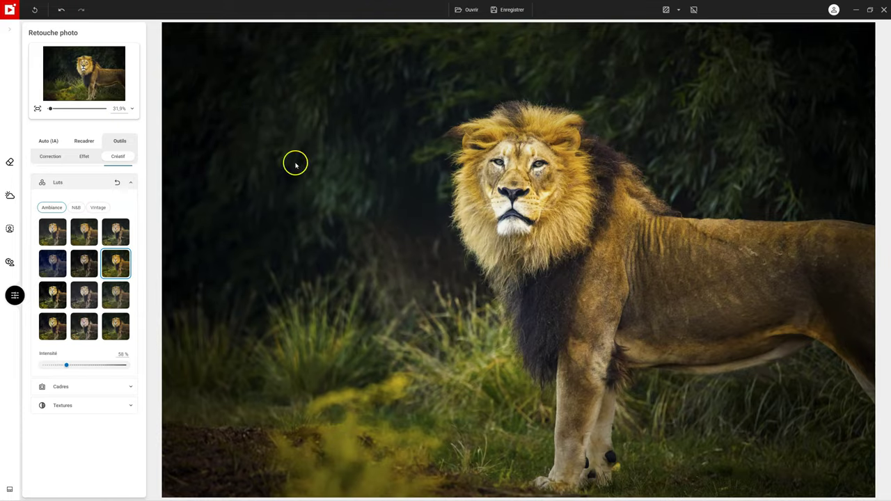
left_click(678, 10)
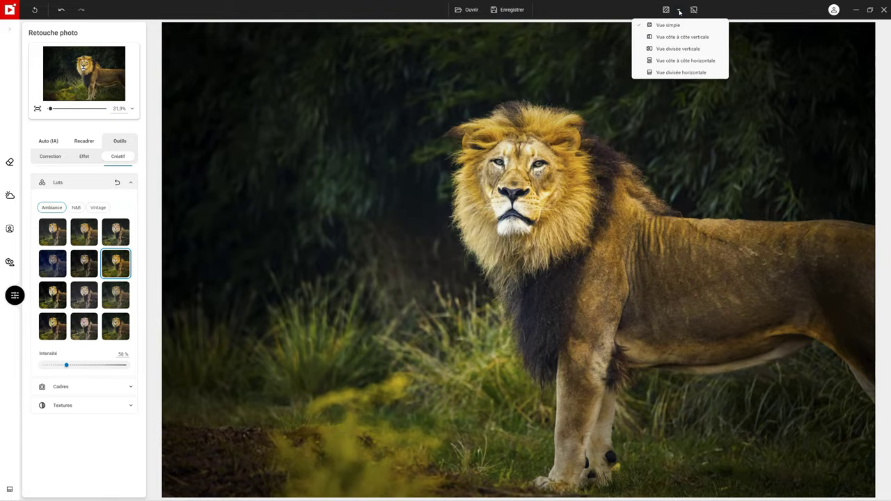
left_click(675, 40)
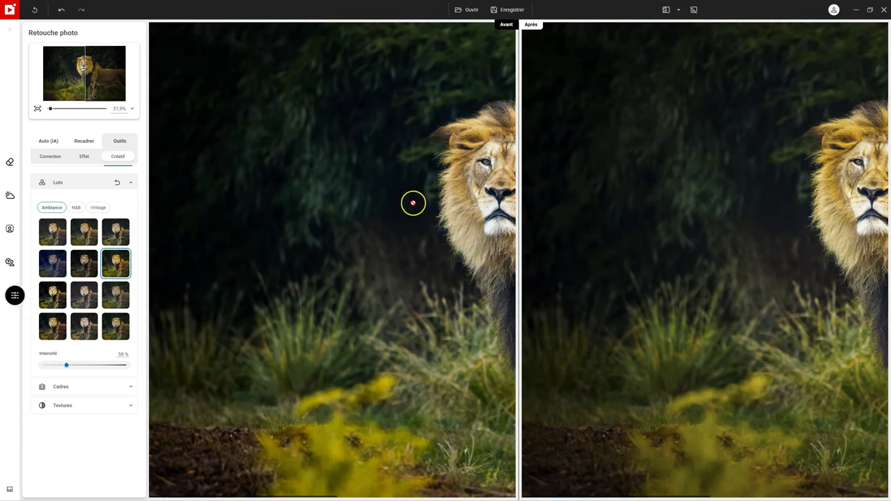
left_click(677, 10)
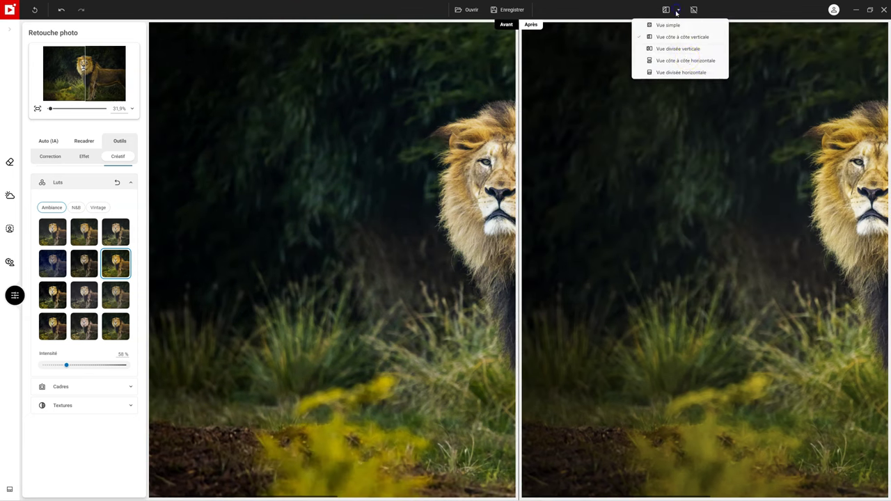
left_click(682, 49)
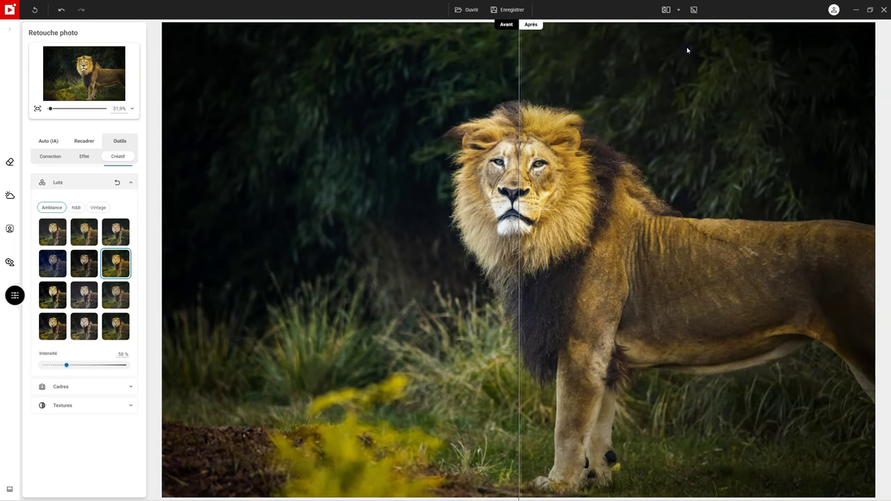
left_click(677, 9)
left_click(676, 62)
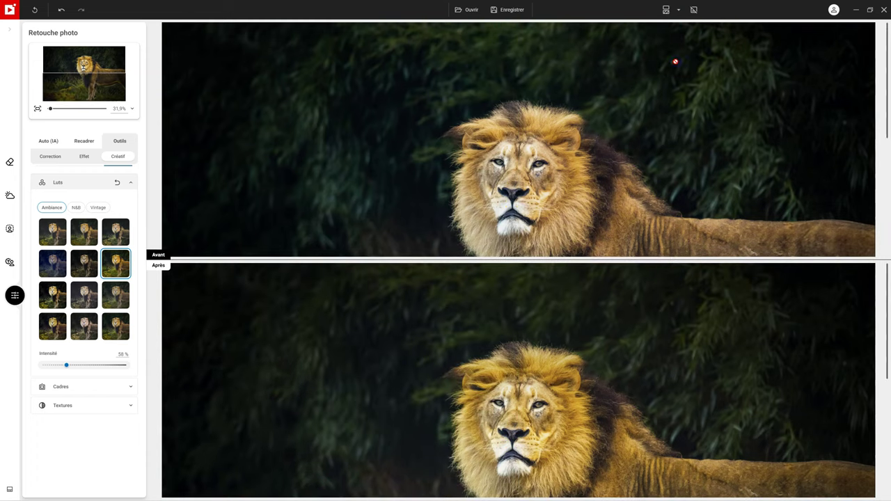
left_click(679, 10)
left_click(663, 74)
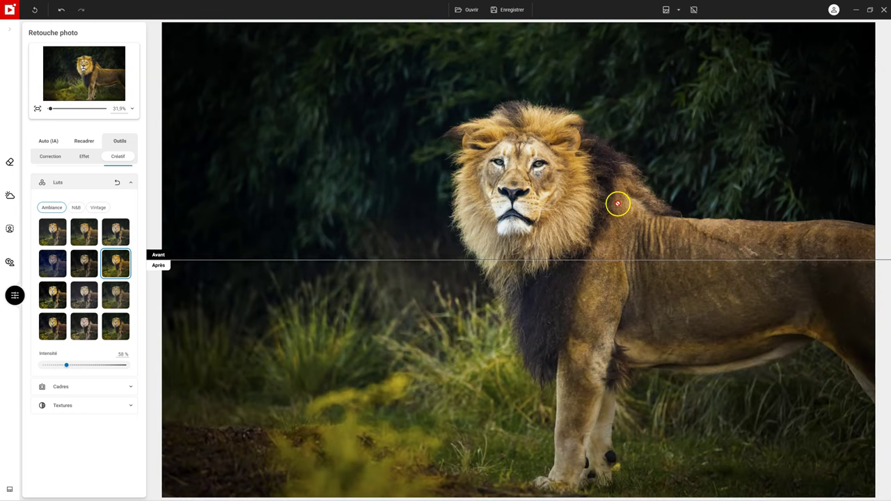
Return to the simple view and toggle the original photo on and off to check the edits.
left_click(694, 11)
left_click(693, 11)
left_click(694, 11)
left_click(694, 11)
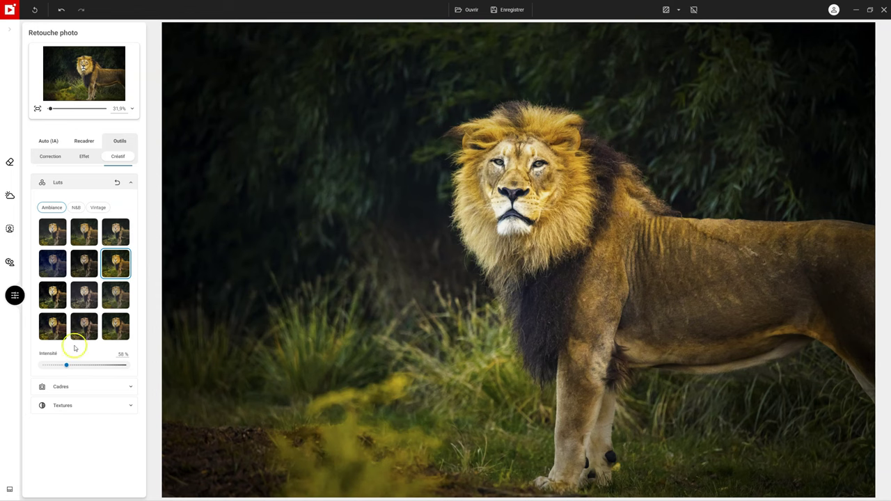
Put the light wood Classique frame around the lion photo.
left_click(68, 388)
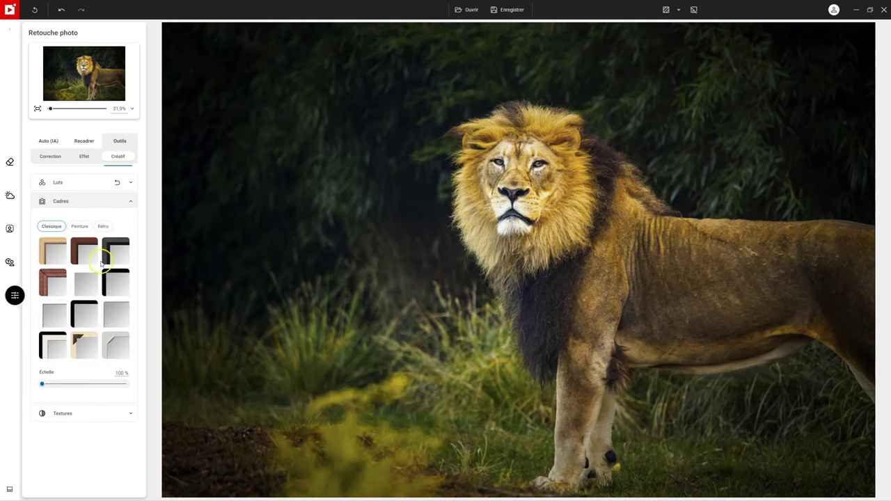
left_click(58, 252)
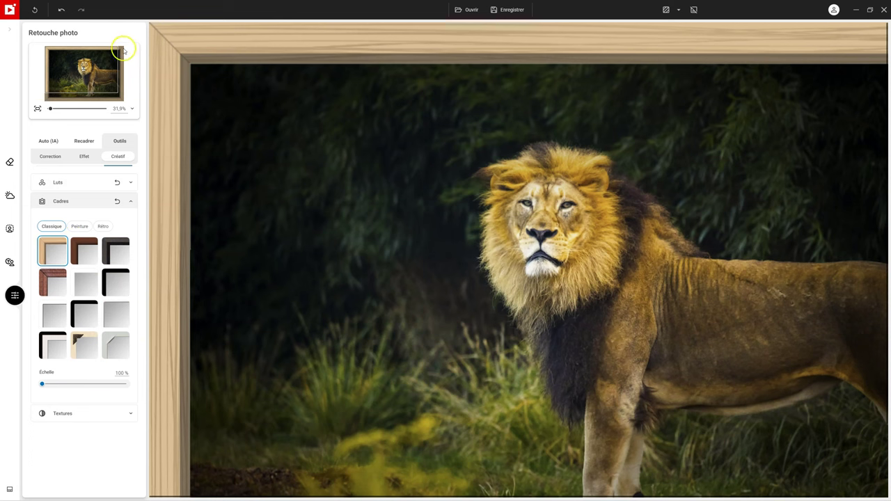
left_click(133, 110)
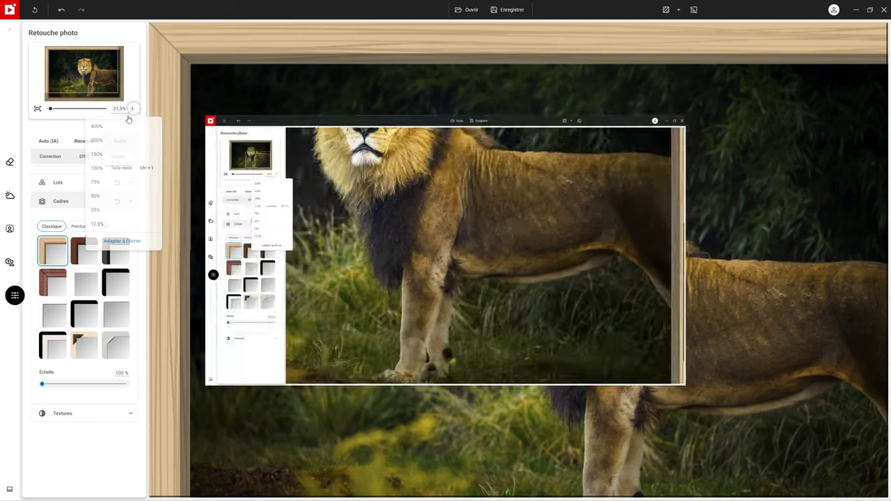
left_click(105, 211)
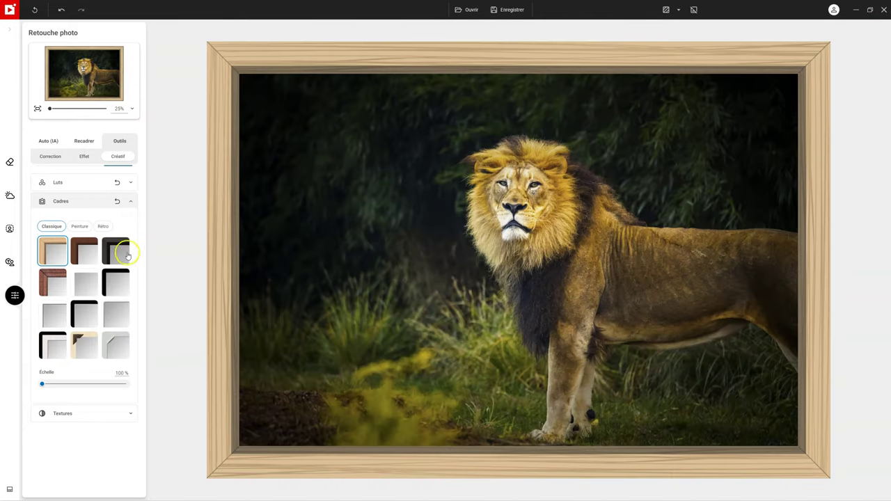
Try the other Classique frames, ending on the pale grey mount with cut corners, and try to reduce its Échelle.
left_click(85, 252)
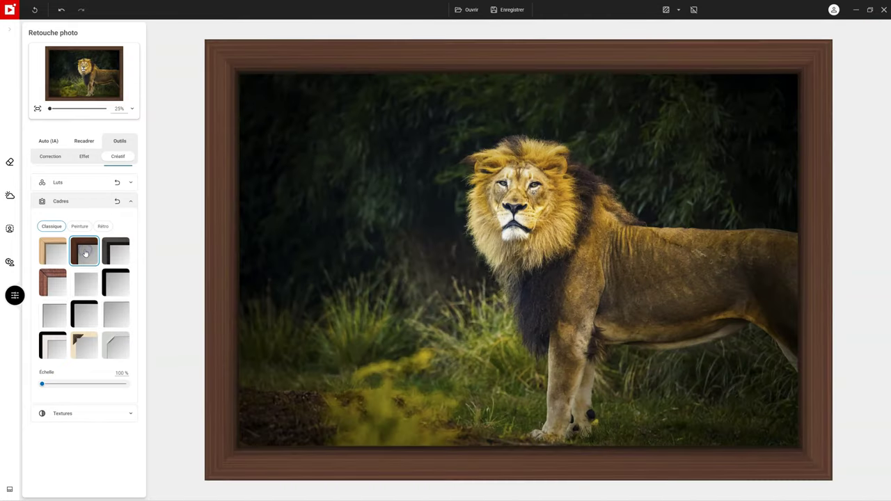
left_click(115, 251)
left_click(55, 286)
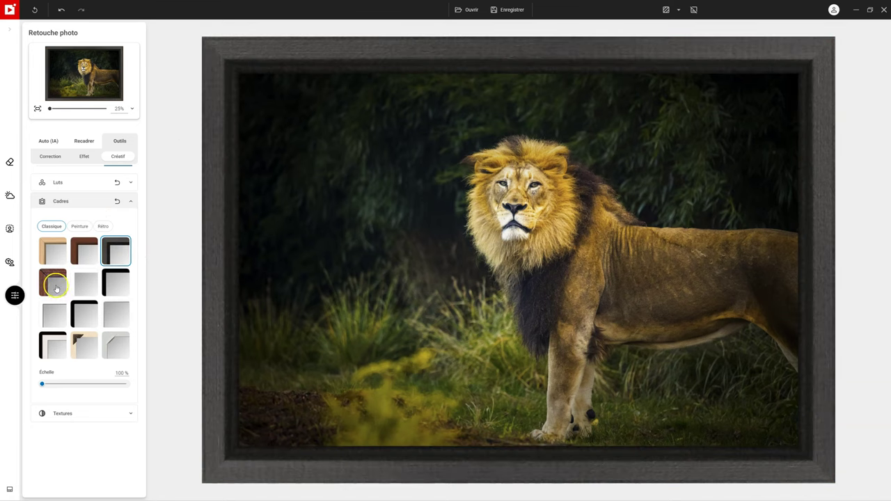
left_click(84, 282)
left_click(115, 285)
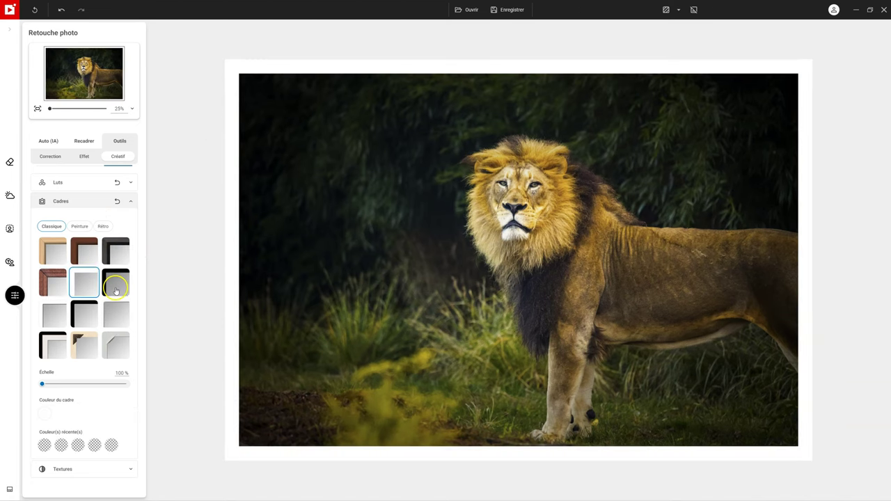
left_click(62, 315)
left_click(81, 317)
left_click(117, 314)
left_click(61, 345)
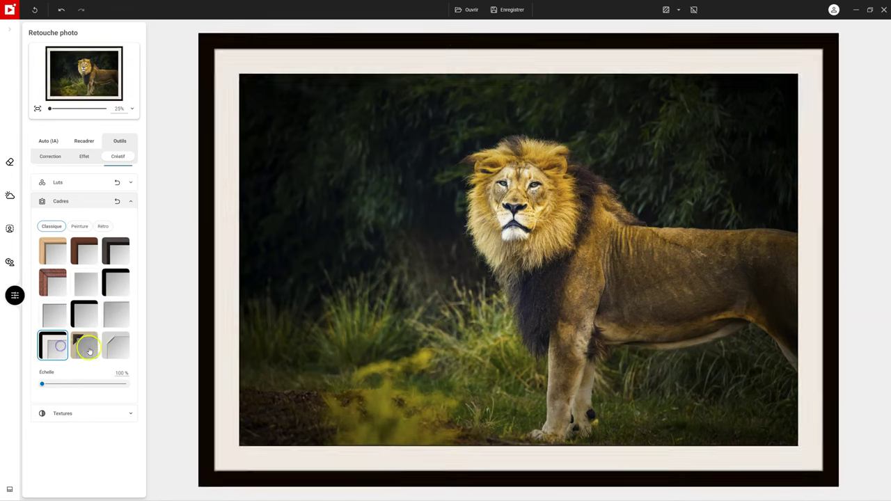
left_click(85, 346)
left_click(116, 345)
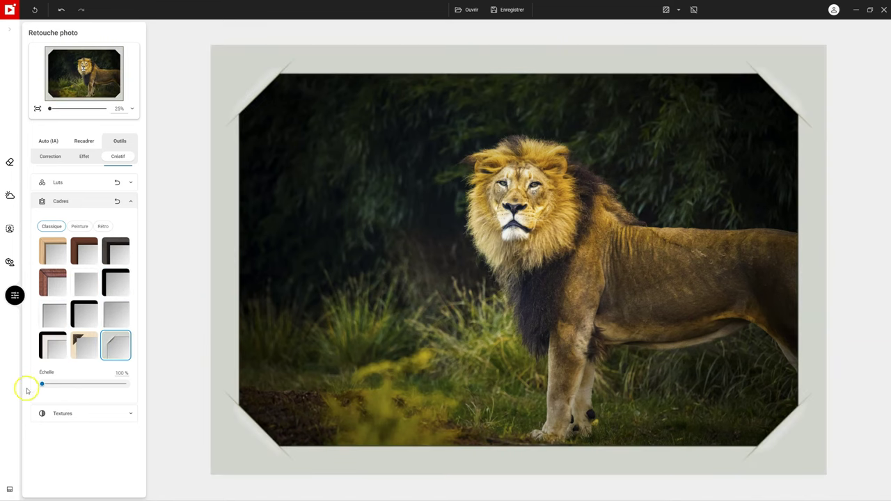
left_click_drag(42, 385, 20, 380)
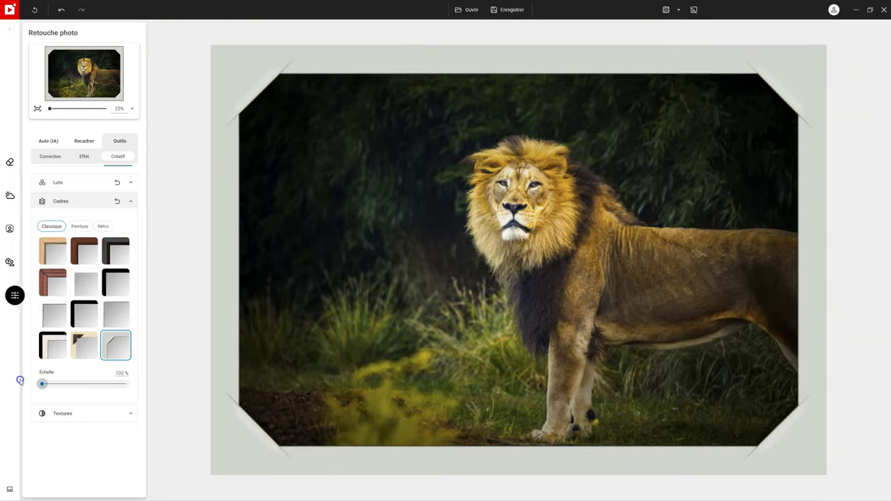
Try several Peinture frames and keep the white one with jagged, torn edges in the second row.
left_click(83, 227)
left_click(46, 255)
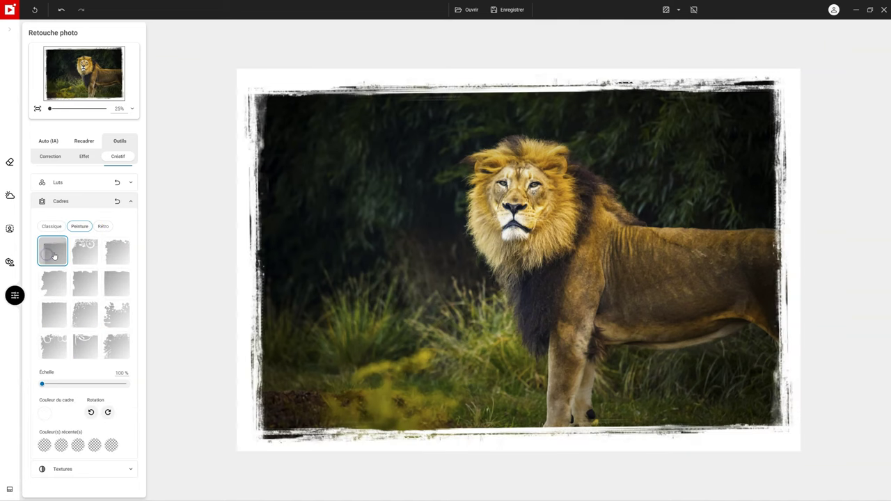
left_click(84, 252)
left_click(116, 249)
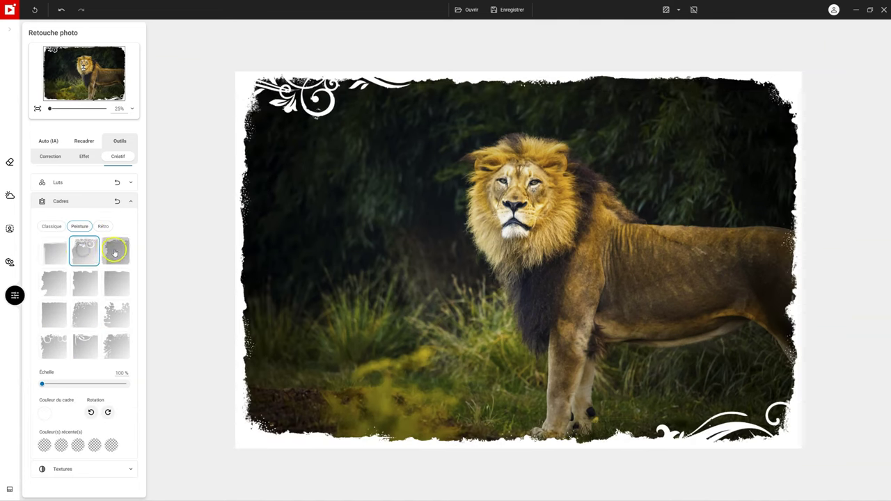
left_click(115, 282)
left_click(117, 317)
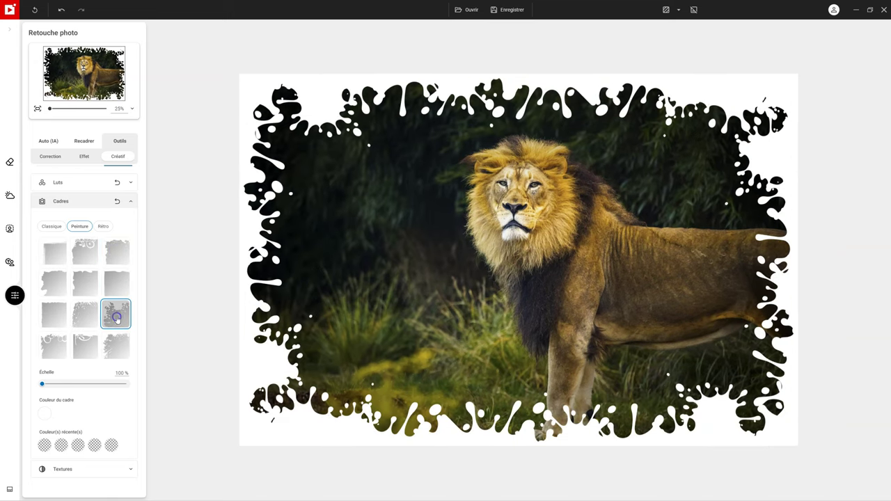
left_click(54, 313)
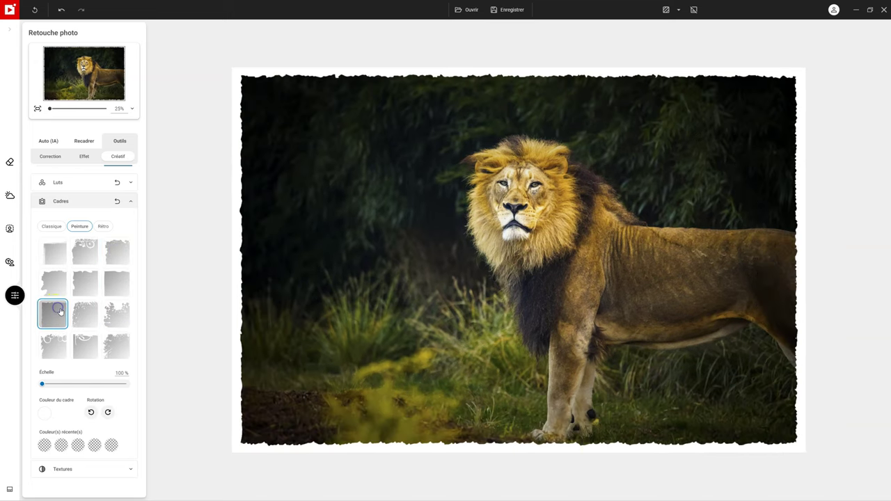
left_click(61, 291)
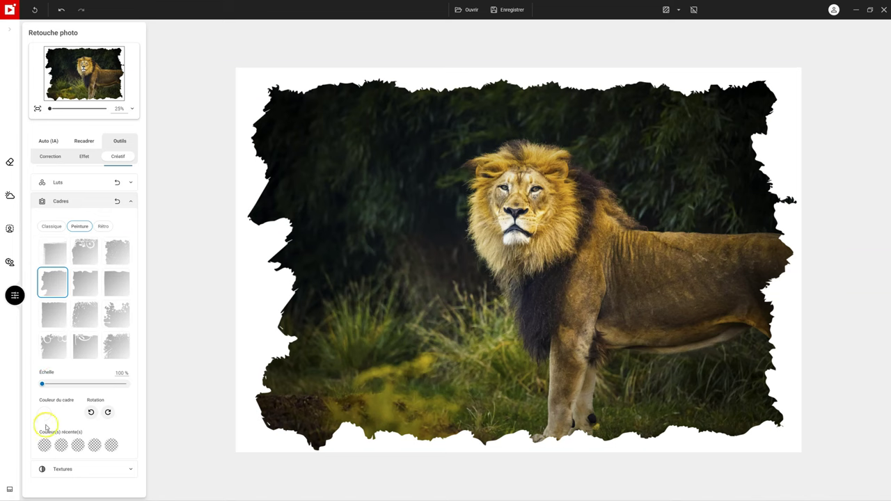
Recolour the torn-edge Peinture frame, trying a dark purple and settling on a bright blue.
left_click(43, 412)
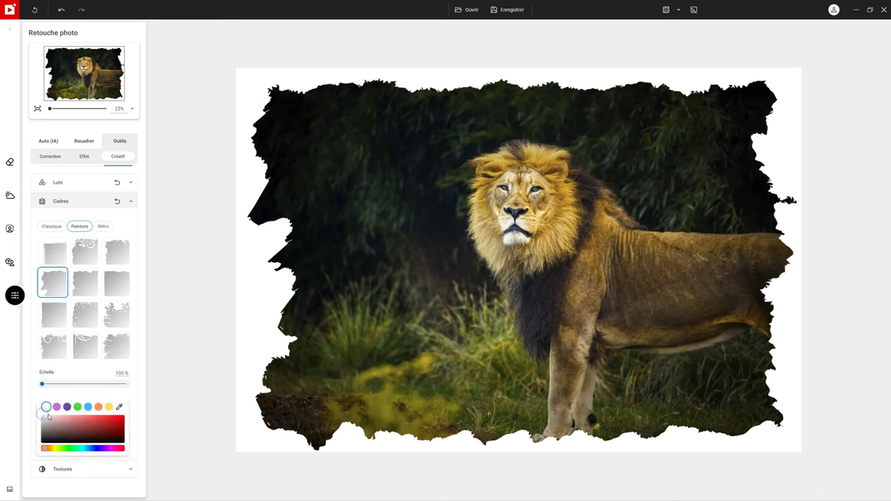
left_click(82, 430)
mouse_move(82, 430)
left_mouse_down()
mouse_move(126, 410)
mouse_move(115, 433)
mouse_move(89, 448)
mouse_move(102, 449)
left_mouse_up()
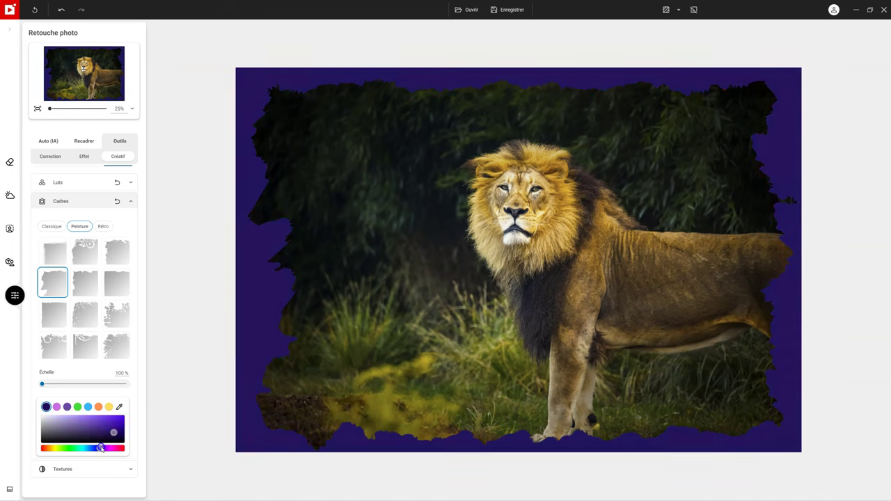
left_click(88, 424)
left_click(103, 432)
left_click(46, 409)
left_click_drag(103, 432, 117, 423)
Try the thin-line Rétro frames in the first row and the frame with ornate scroll corners in the second row.
left_click(91, 468)
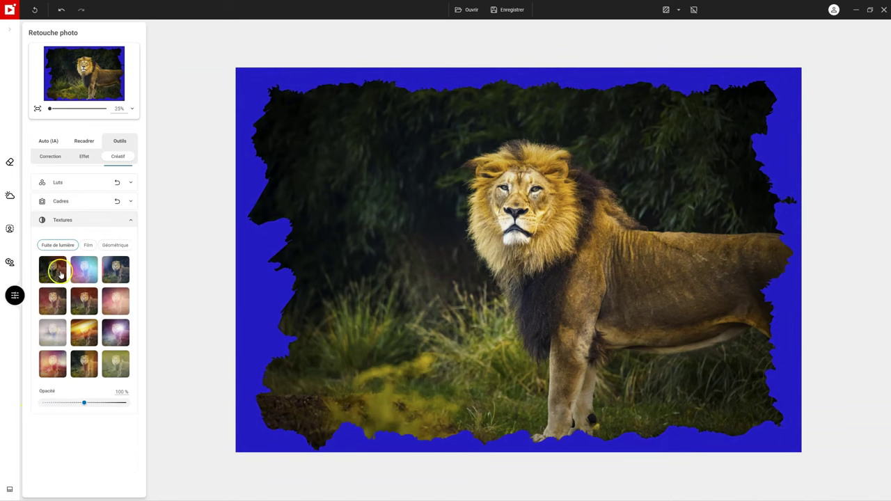
left_click(69, 201)
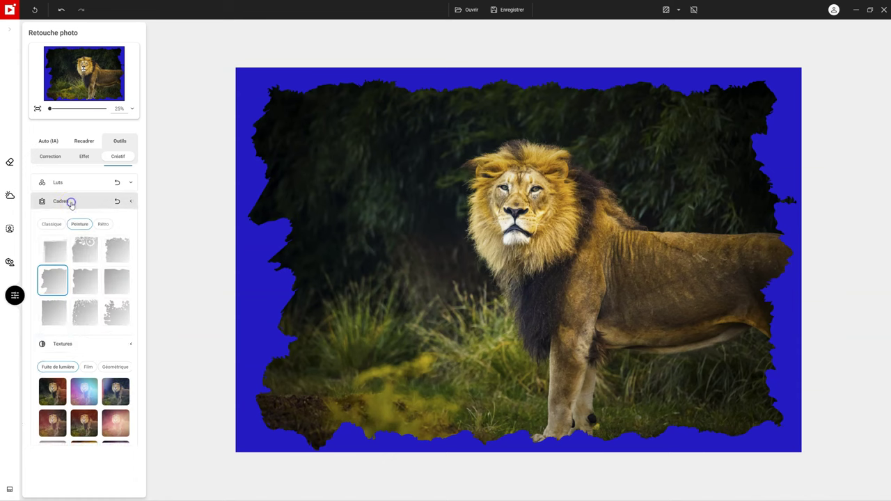
left_click(105, 226)
left_click(54, 256)
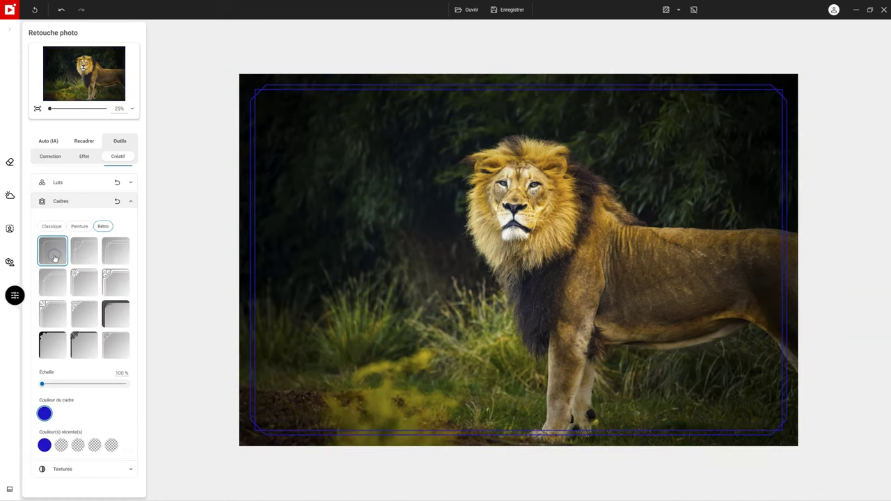
left_click(113, 254)
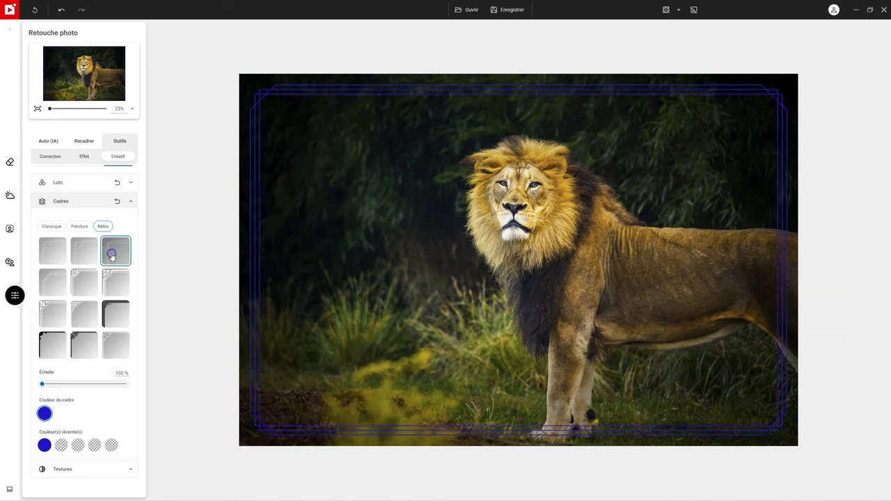
left_click(116, 286)
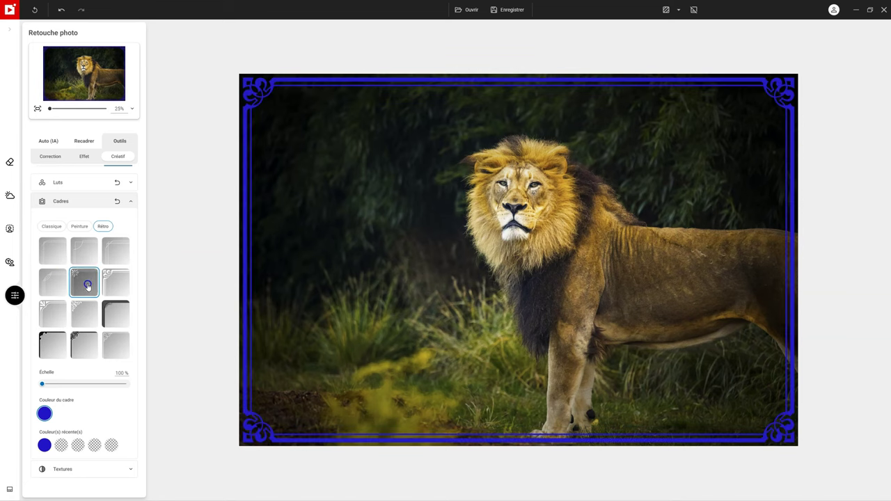
Try more Rétro frames, ending on the last one with white curled corners, and set its Échelle to 231%.
left_click(51, 282)
left_click(52, 313)
left_click(84, 313)
left_click(85, 346)
left_click(43, 348)
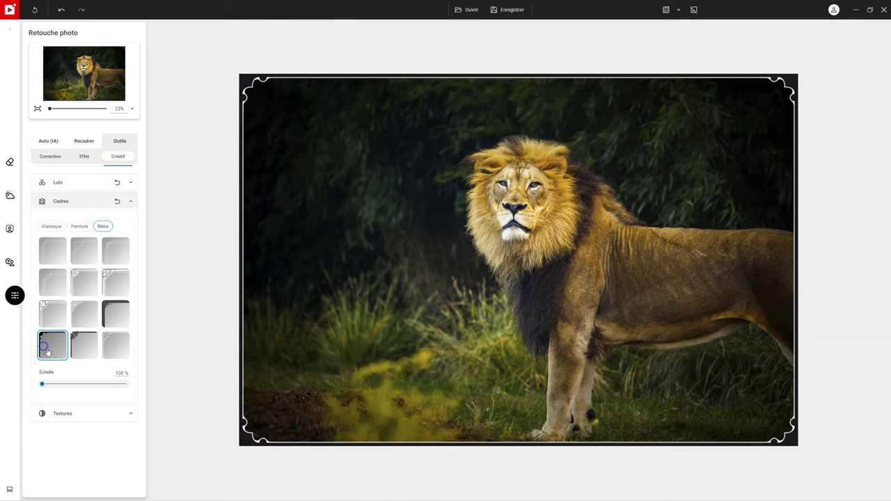
left_click(115, 346)
left_click_drag(43, 385, 98, 383)
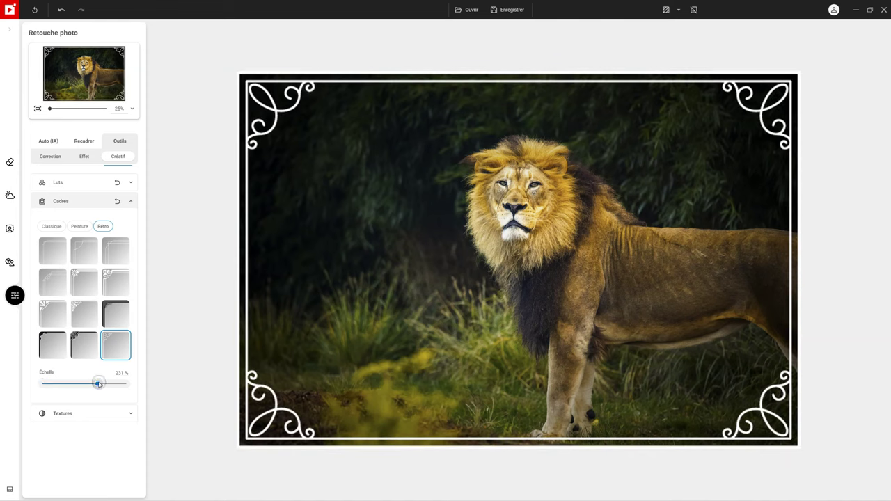
Remove the Rétro frame from the lion photo and show the Fuite de lumière textures.
left_click(65, 412)
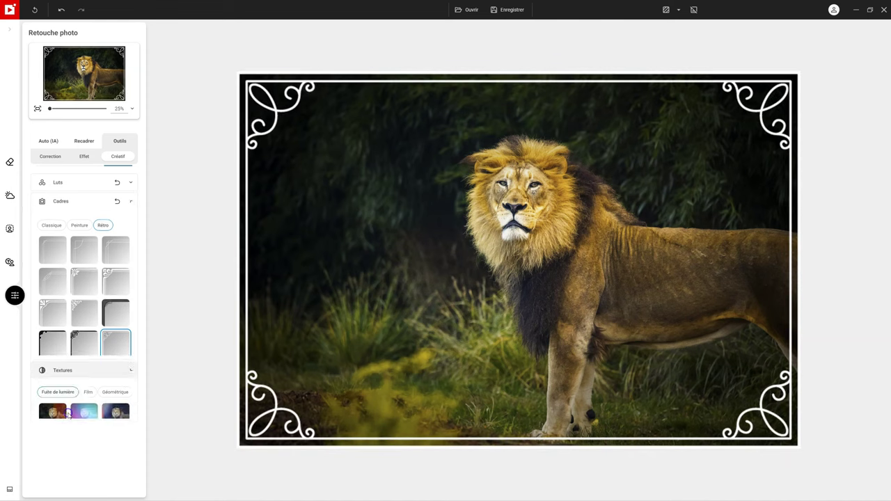
left_click(56, 269)
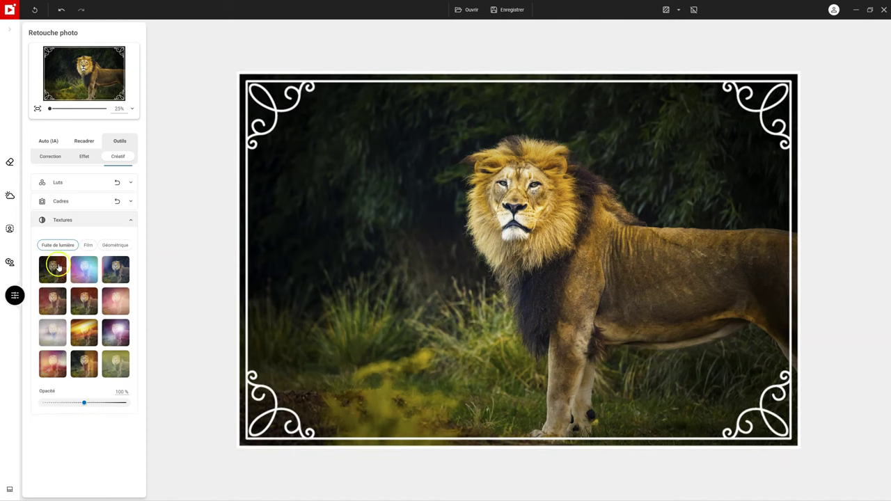
left_click(118, 202)
Try the first three Fuite de lumière textures and set the third one, with red and blue light, to 40% Opacité.
left_click(53, 269)
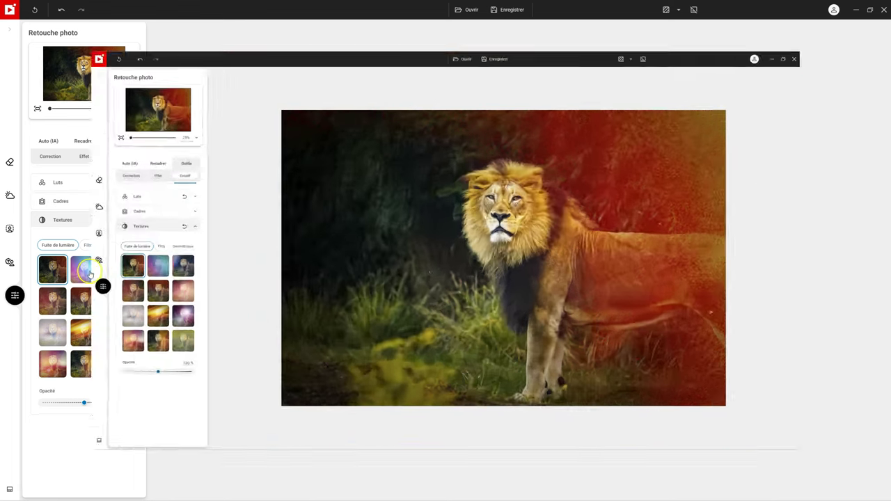
left_click(88, 272)
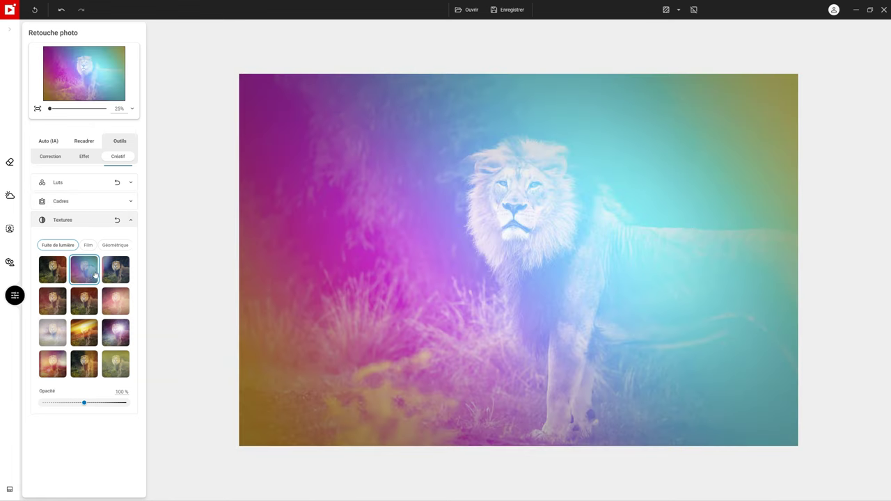
left_click(116, 269)
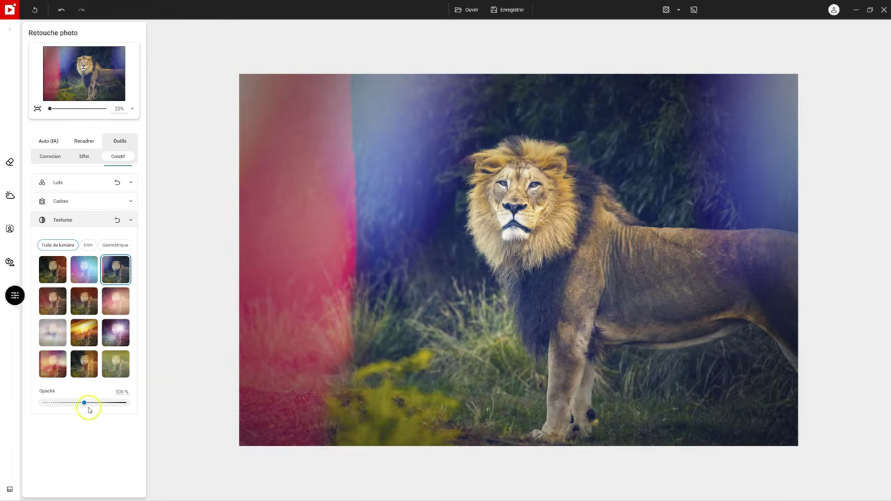
left_click_drag(84, 402, 59, 403)
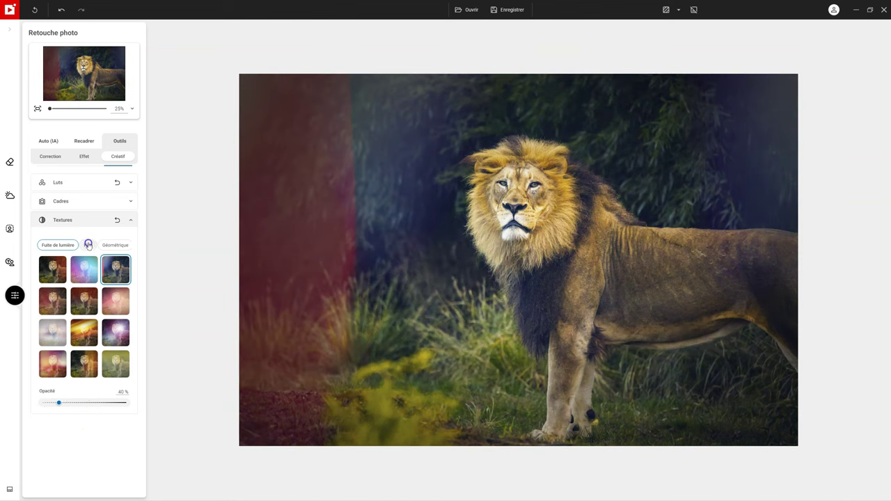
Try several Film textures from the first three rows on the lion photo.
left_click(89, 246)
left_click(117, 266)
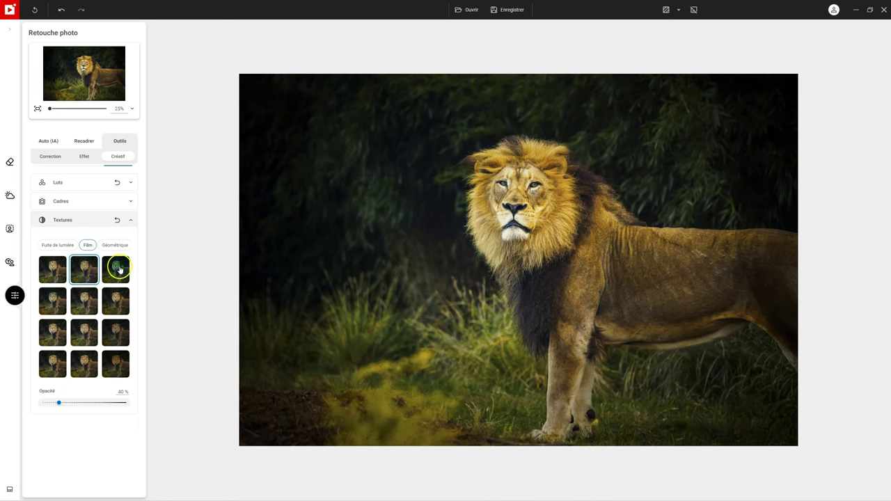
left_click(56, 300)
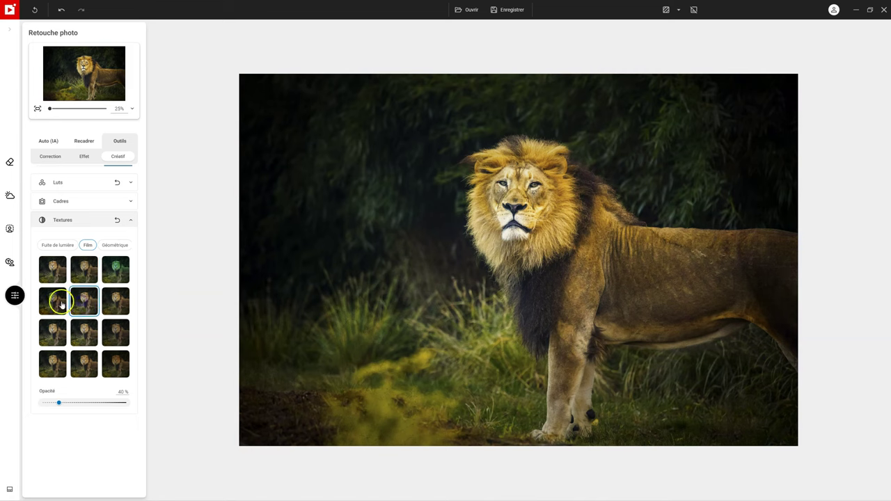
left_click(115, 332)
Try Géométrique textures on the lion photo, including the wavy lines, ending on the triangle pattern.
left_click(115, 245)
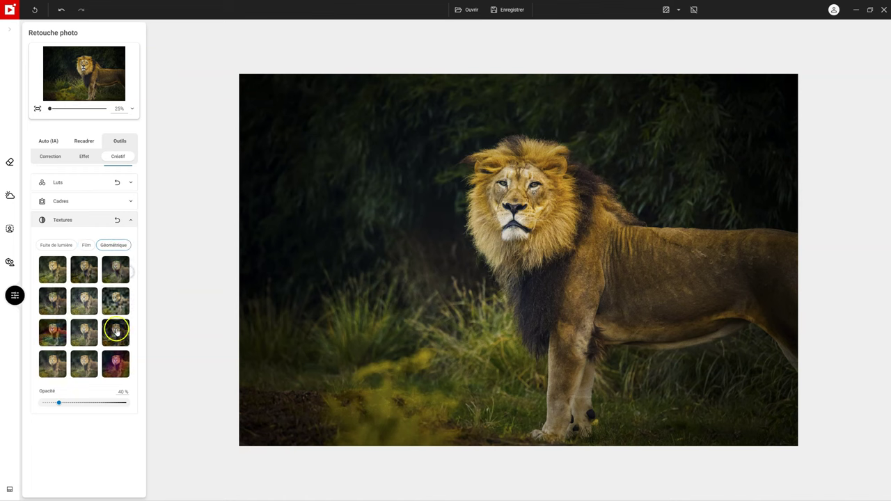
left_click(117, 300)
left_click(115, 270)
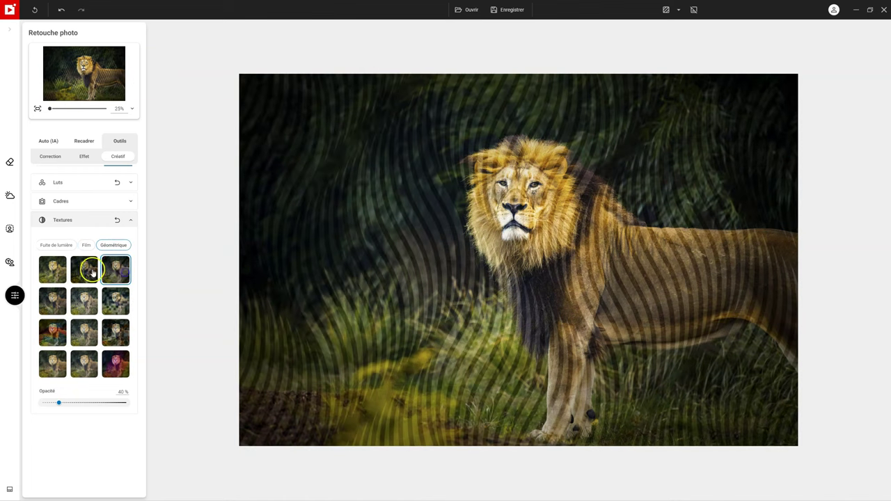
left_click(84, 270)
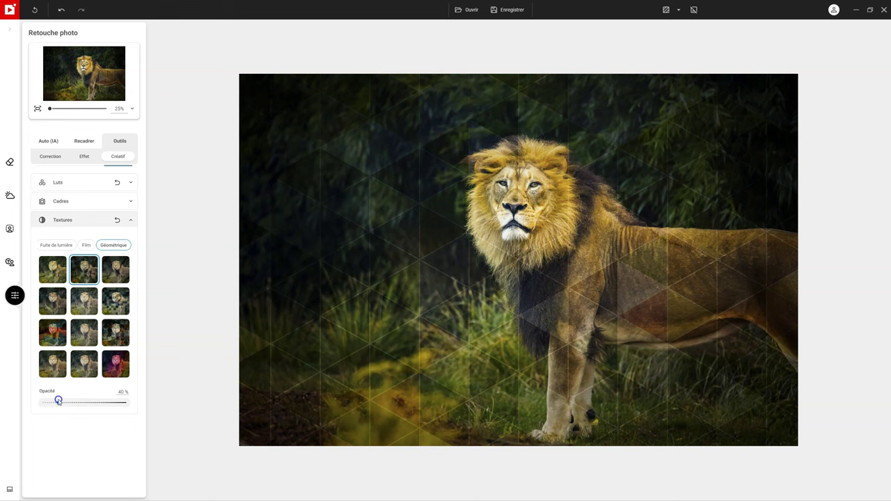
Reset the Textures and Luts settings to remove the creative effects from the lion photo.
left_click(117, 220)
left_click(122, 180)
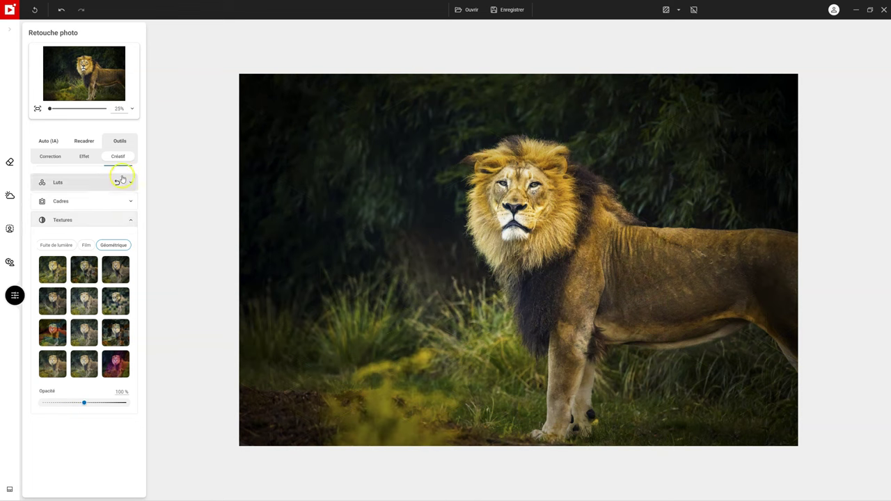
left_click(110, 199)
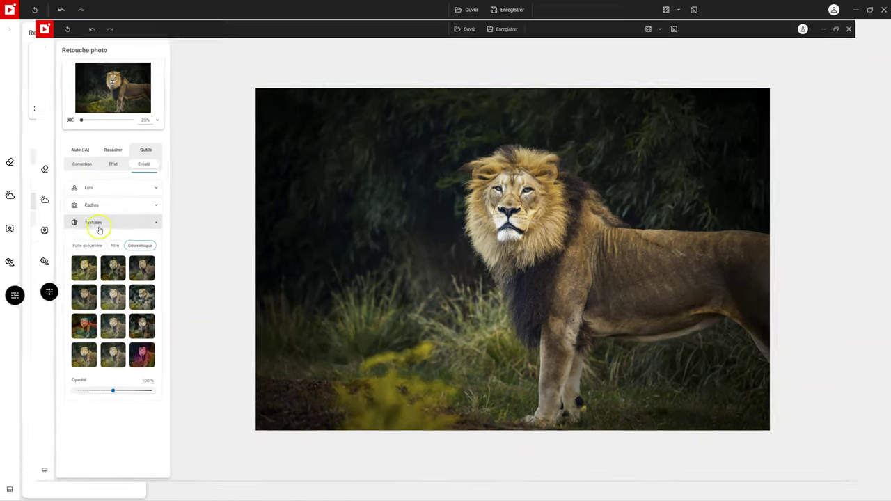
Turn on Correction automatique for the lion photo.
left_click(15, 295)
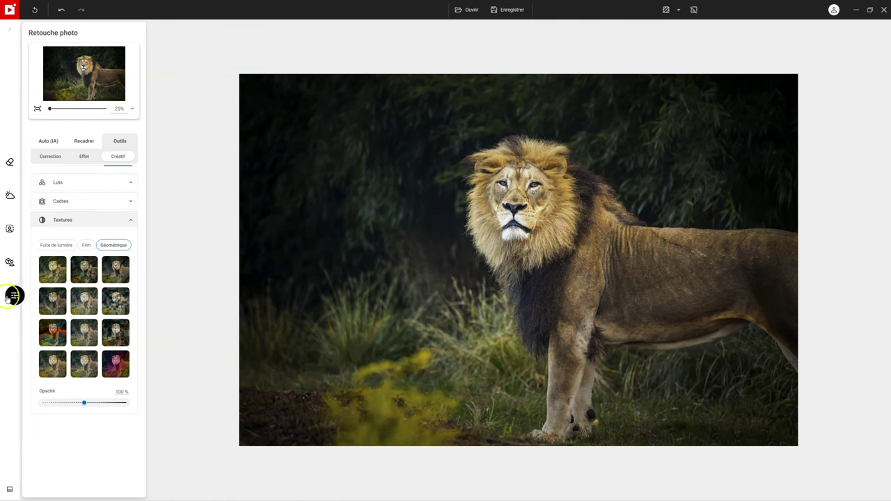
left_click(49, 142)
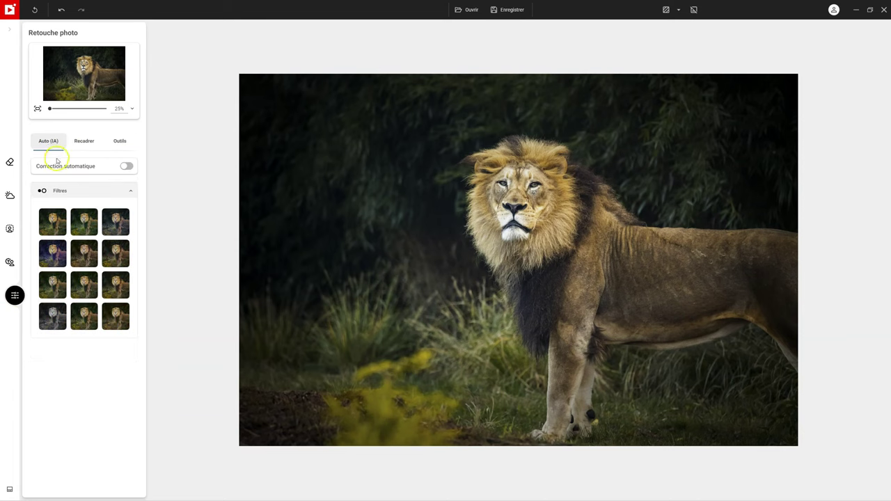
left_click(126, 167)
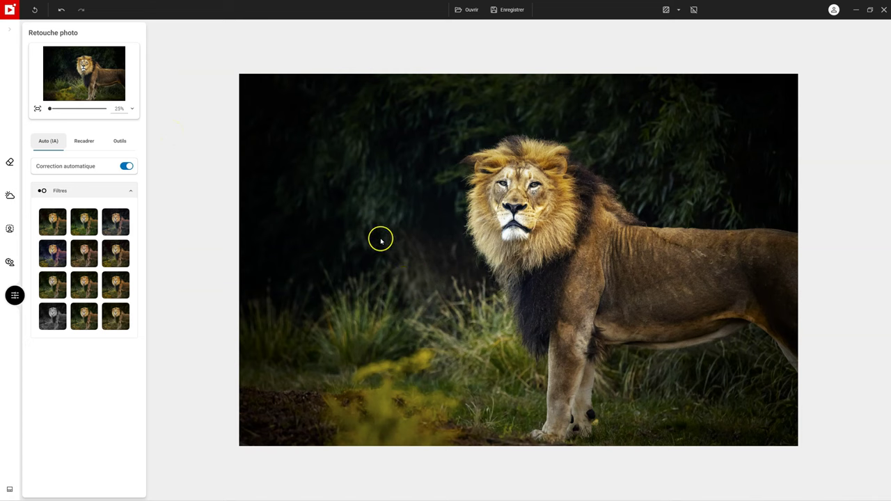
left_click(678, 318)
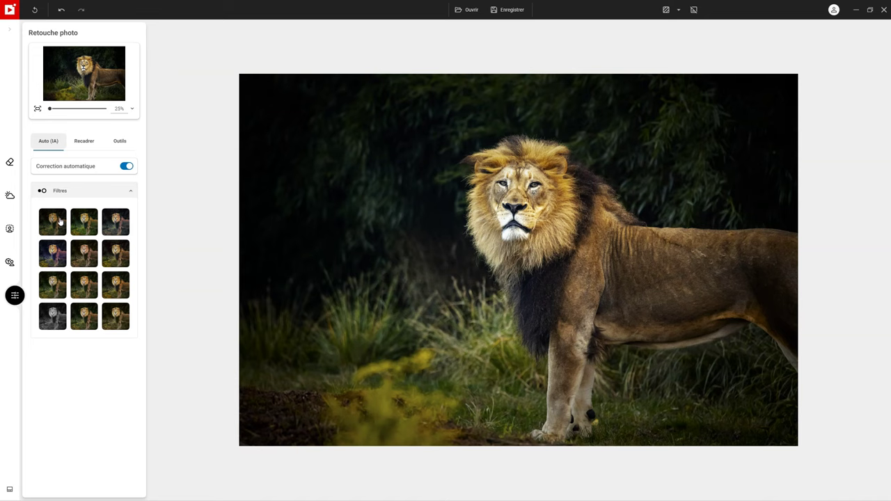
Try various automatic Filtres presets on the lion photo, ending on the first one, and reset the filter.
left_click(90, 255)
left_click(118, 253)
left_click(117, 252)
left_click(84, 315)
left_click(53, 259)
left_click(108, 286)
left_click(84, 252)
left_click(90, 226)
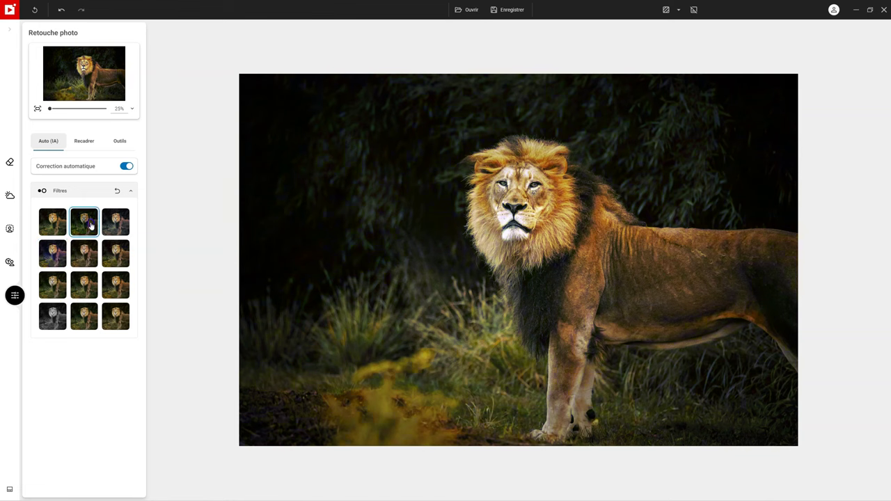
left_click(60, 222)
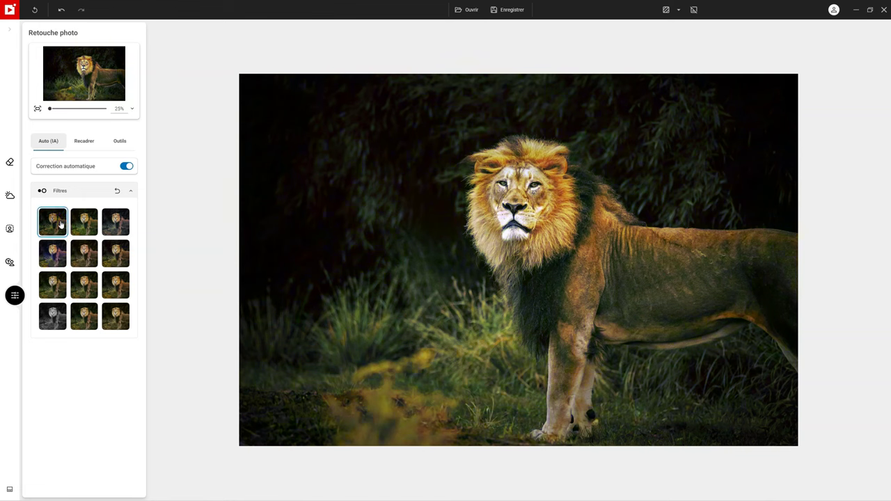
left_click(117, 191)
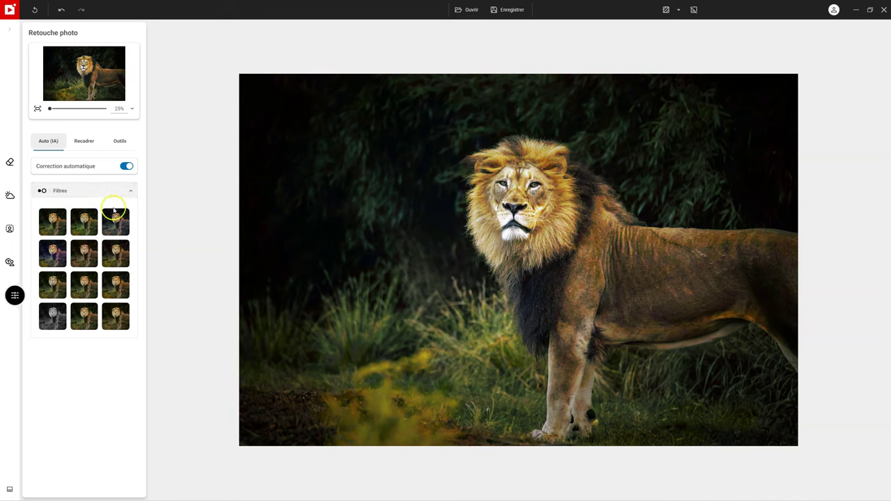
Apply the second Ambiance Lut in the first row and set its Intensité to 42%.
left_click(120, 140)
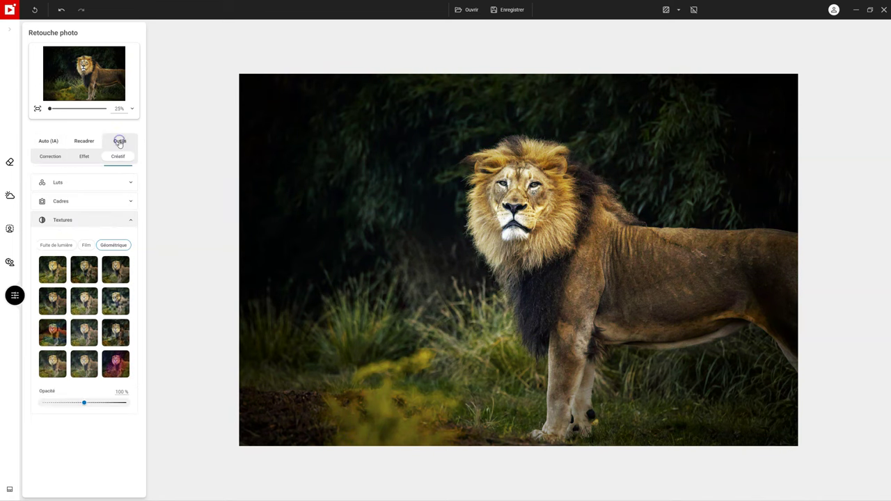
left_click(82, 183)
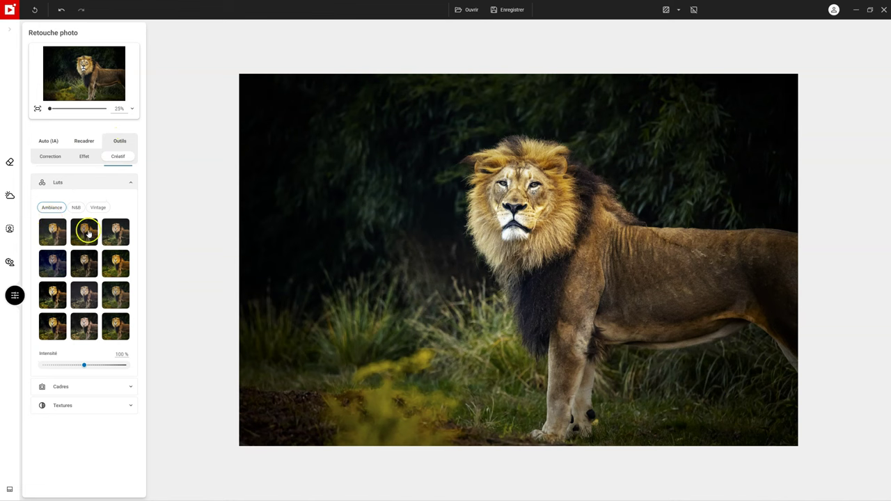
left_click(86, 234)
left_click_drag(84, 364, 61, 366)
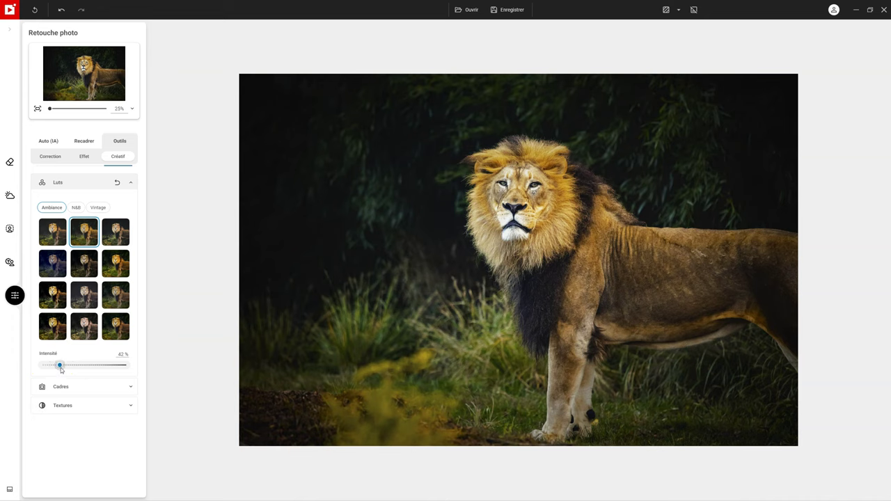
Reset the Luts setting and turn off Correction automatique.
left_click(118, 183)
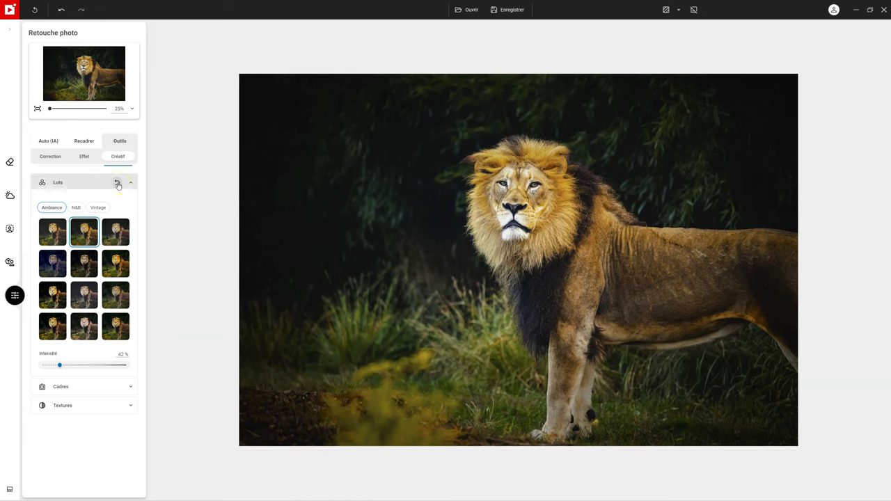
left_click(50, 142)
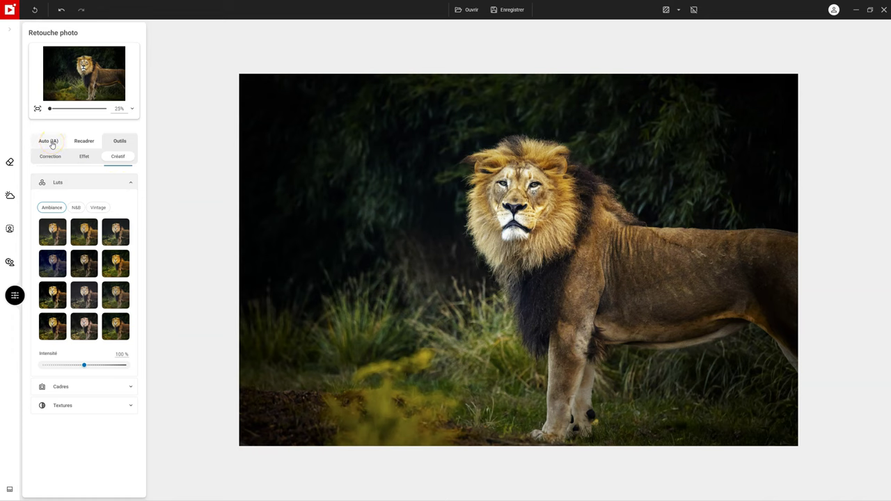
left_click(126, 166)
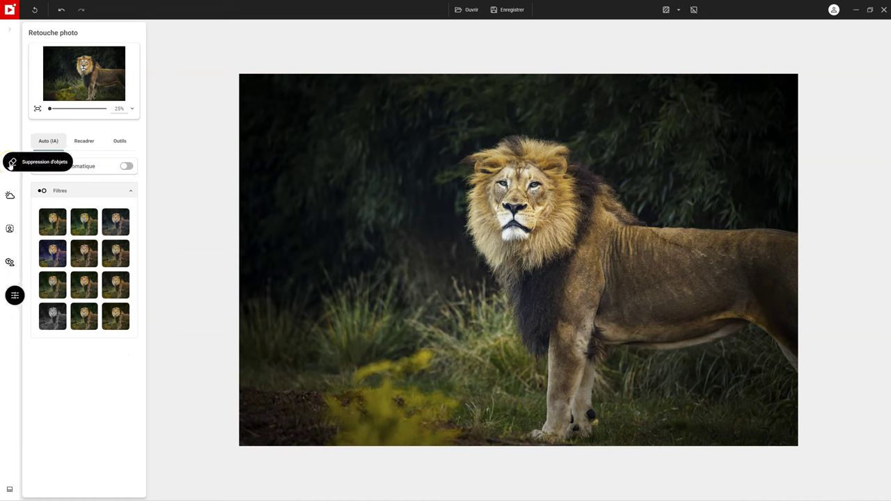
left_click(12, 196)
left_click(13, 229)
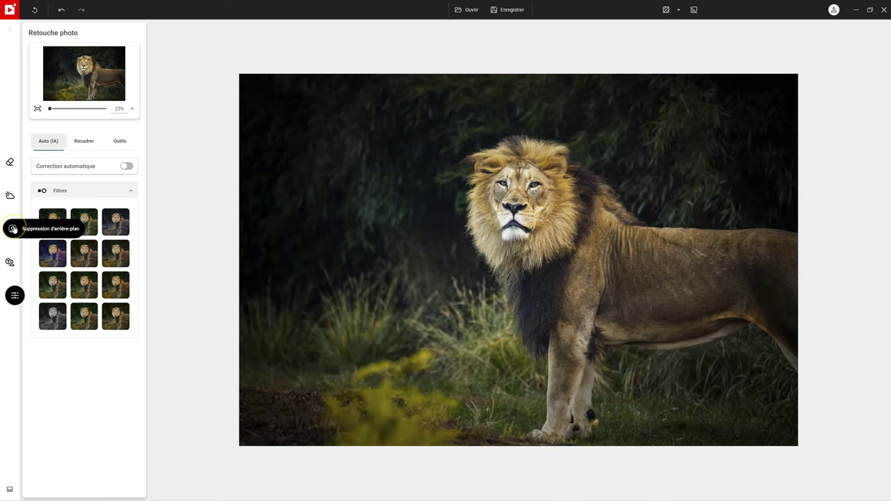
left_click(10, 262)
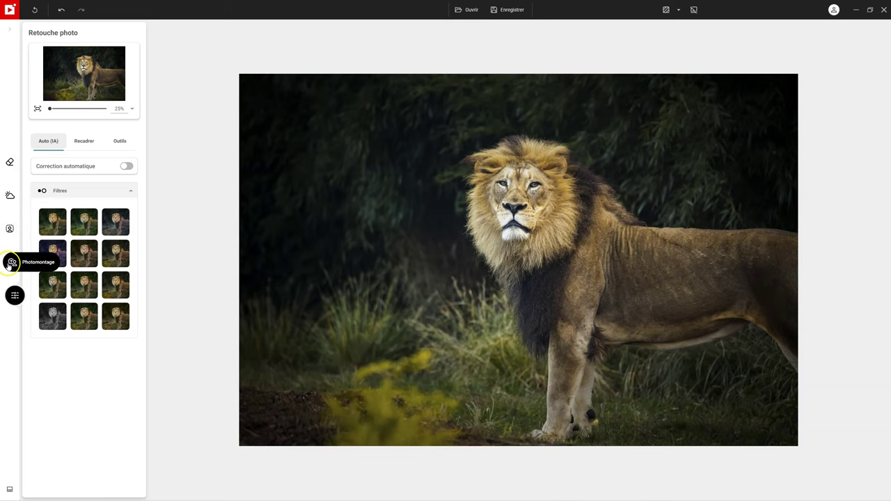
Return to the home screen and open the photo of the surfer on the beach in Retouche photo.
left_click(10, 13)
left_click(599, 388)
left_click(555, 465)
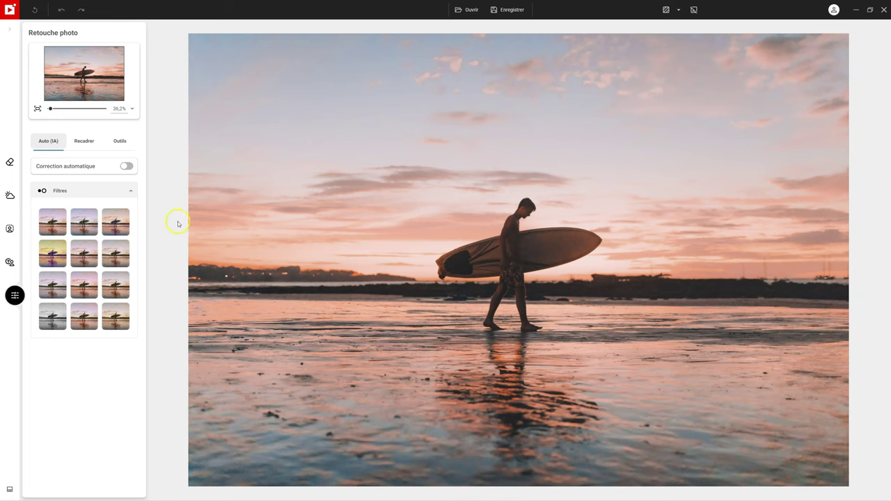
Turn on Correction automatique for the surfer photo and apply the change while switching to Suppression d'arrière-plan.
left_click(126, 167)
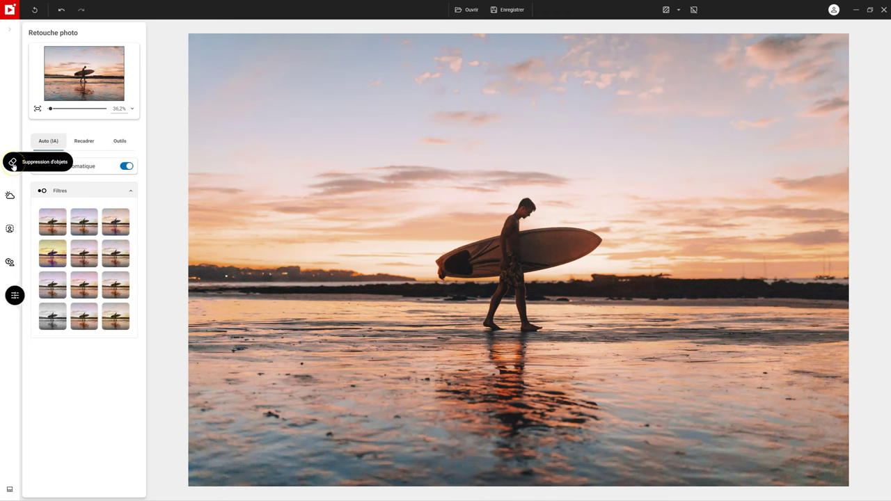
left_click(11, 230)
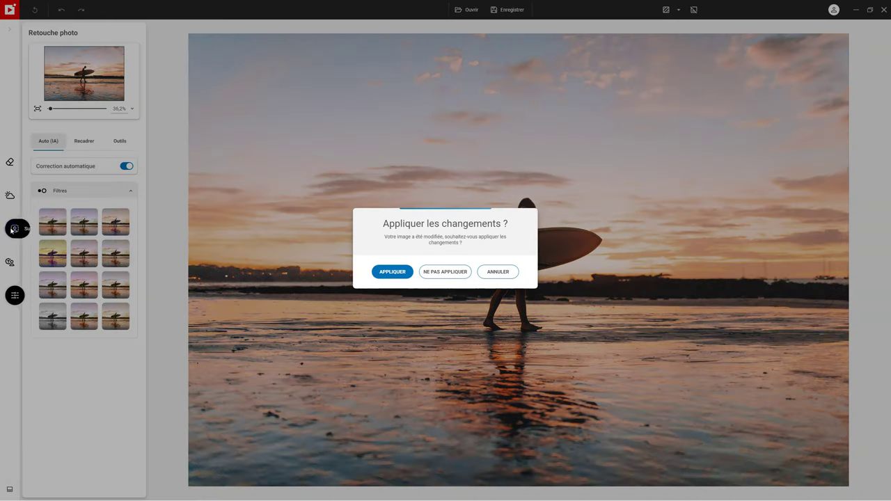
left_click(382, 271)
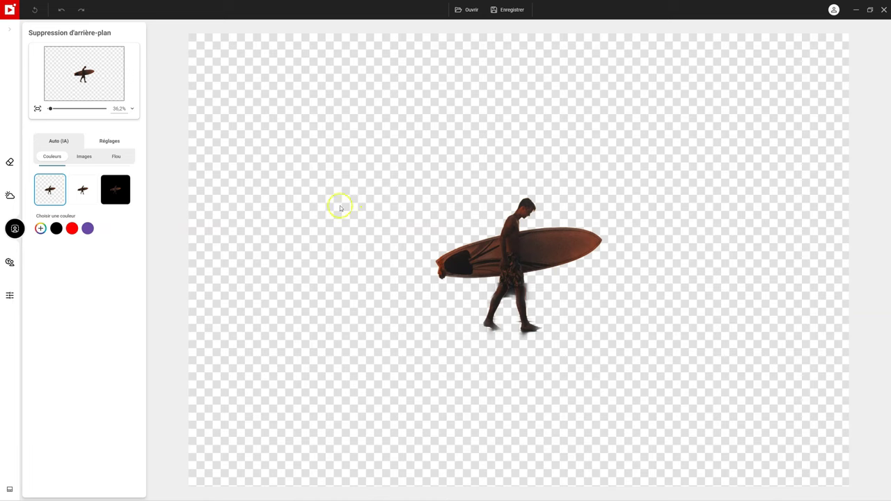
Try the white and black backgrounds behind the surfer, ending on the transparent background.
left_click(87, 194)
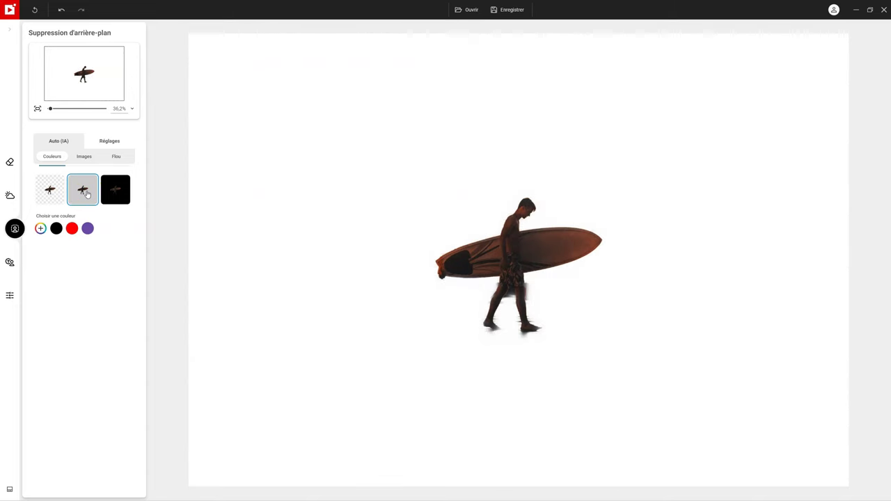
left_click(114, 190)
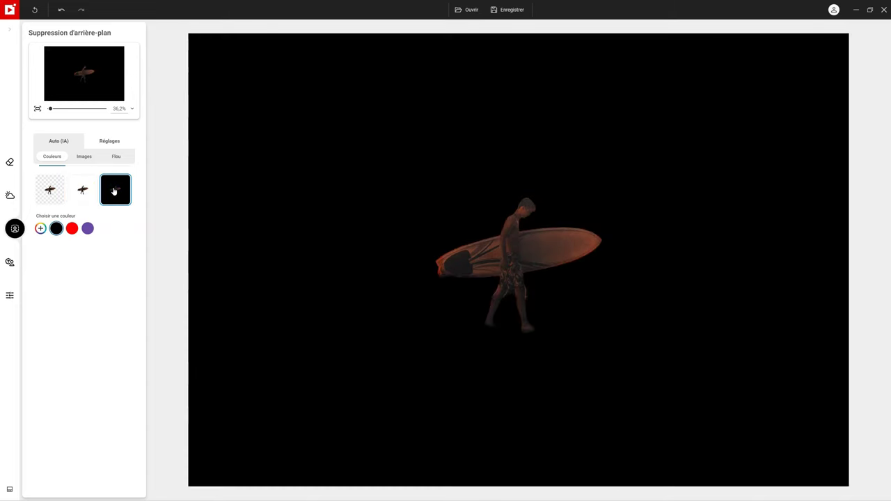
left_click(82, 192)
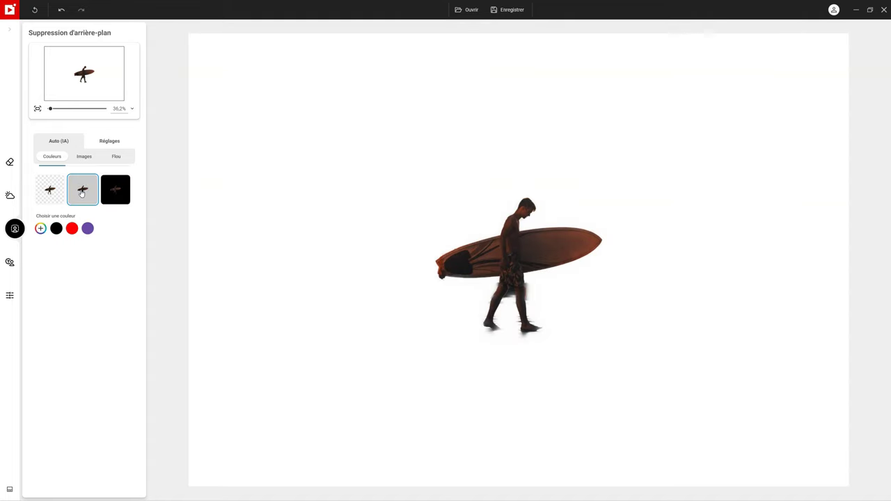
left_click(49, 190)
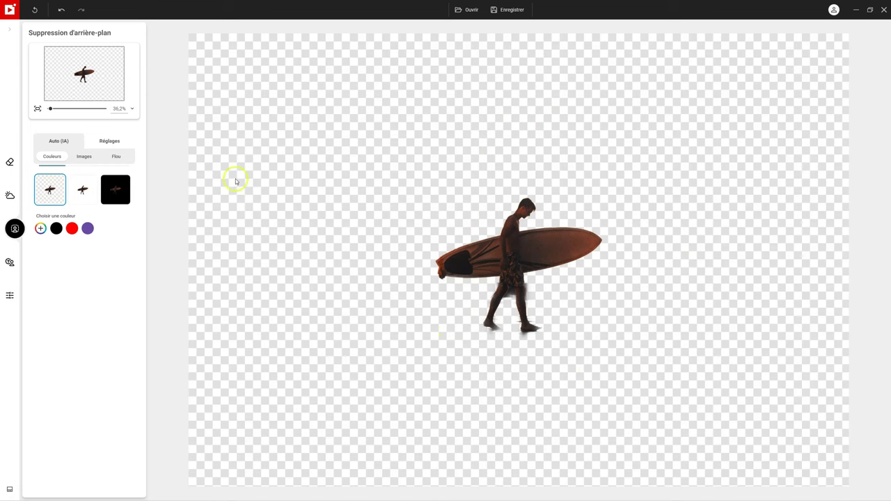
Try a Contour Lissage of 50 px on the cutout, return it to 0 px, and set Contraste to 100 %.
left_click(109, 143)
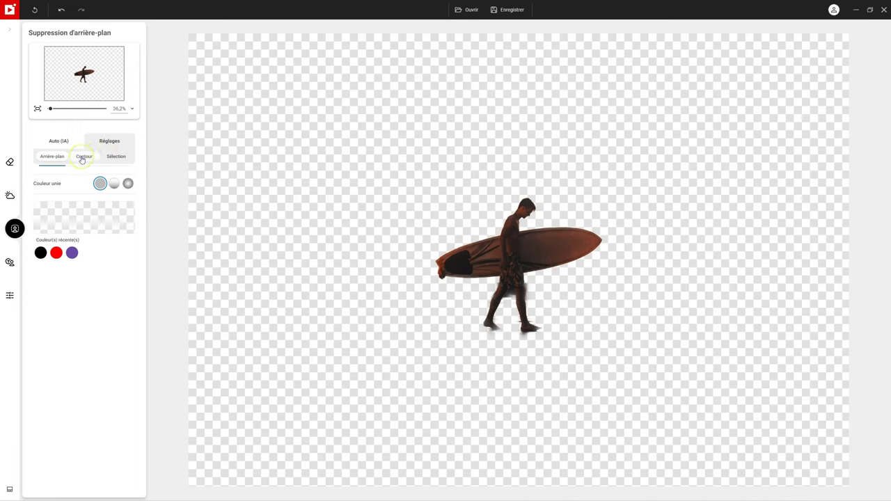
left_click(82, 157)
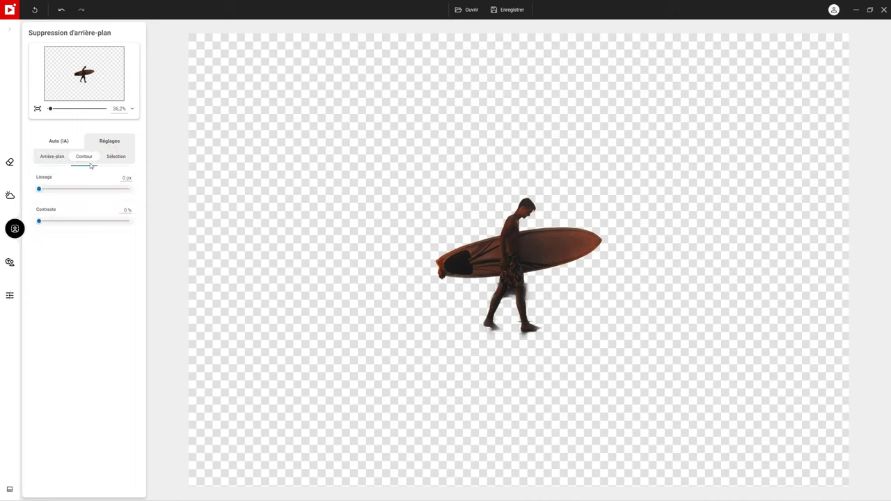
left_click_drag(40, 189, 145, 188)
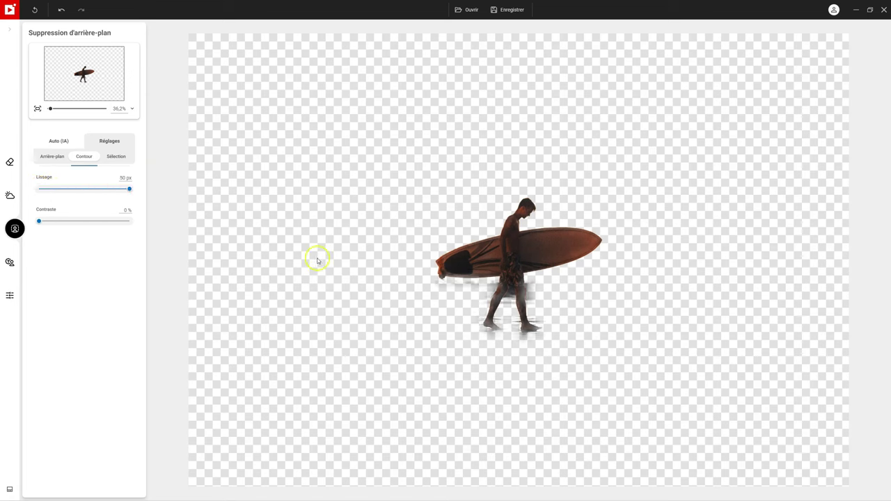
left_click_drag(130, 191, 39, 189)
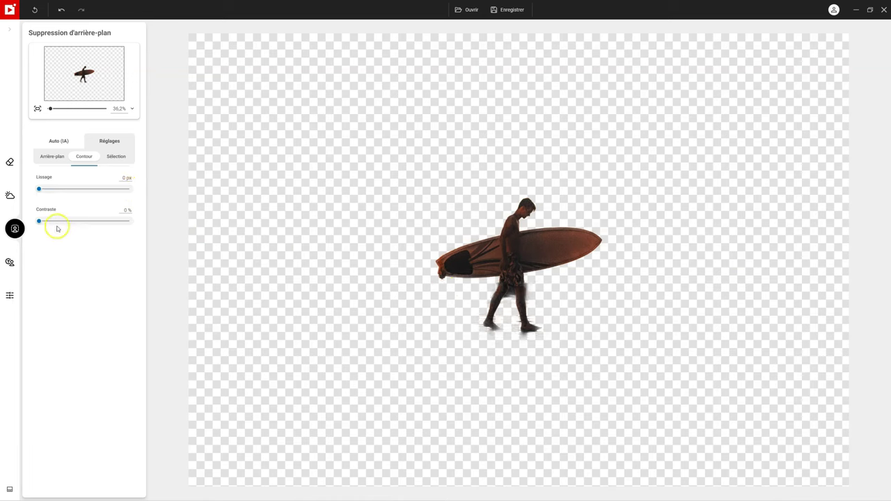
left_click_drag(38, 221, 207, 220)
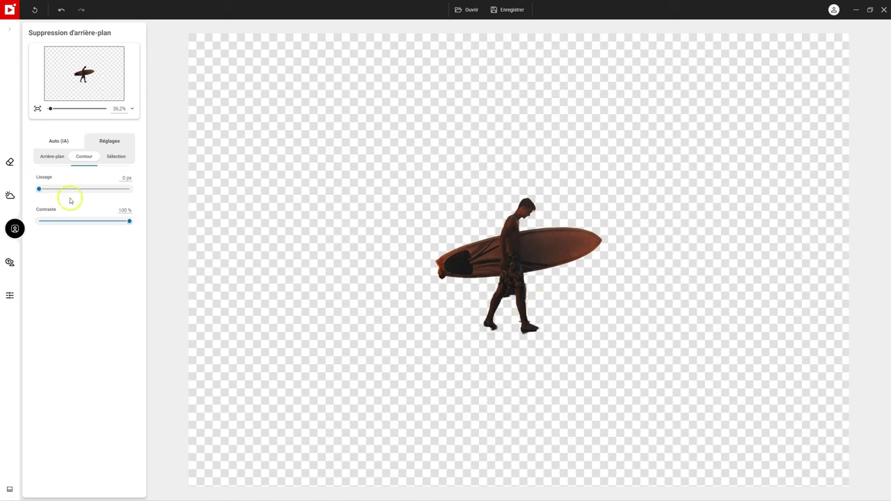
Turn on Modifier la sélection, choose the Arrière-plan brush and set Taille du pinceau to 21 px.
left_click(117, 159)
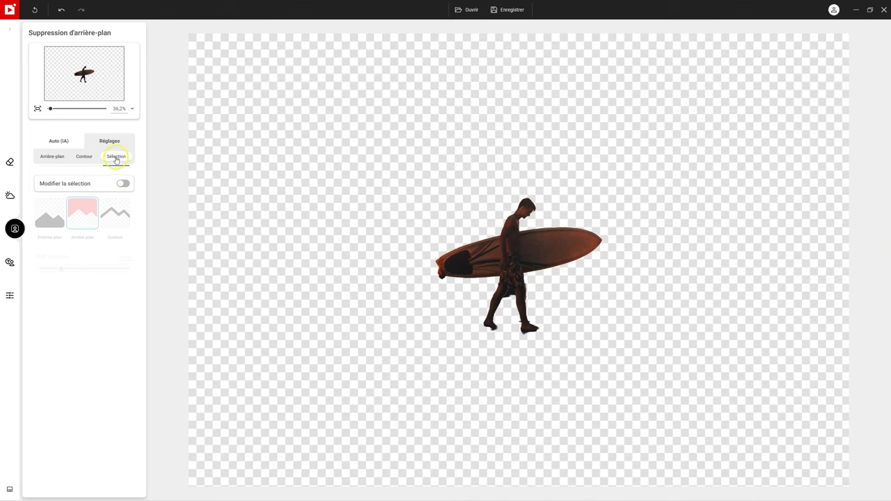
left_click(123, 184)
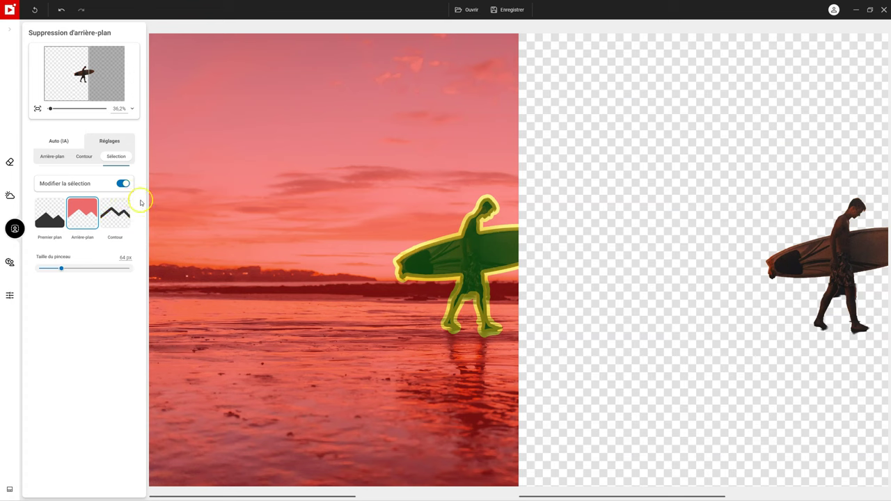
left_click(51, 212)
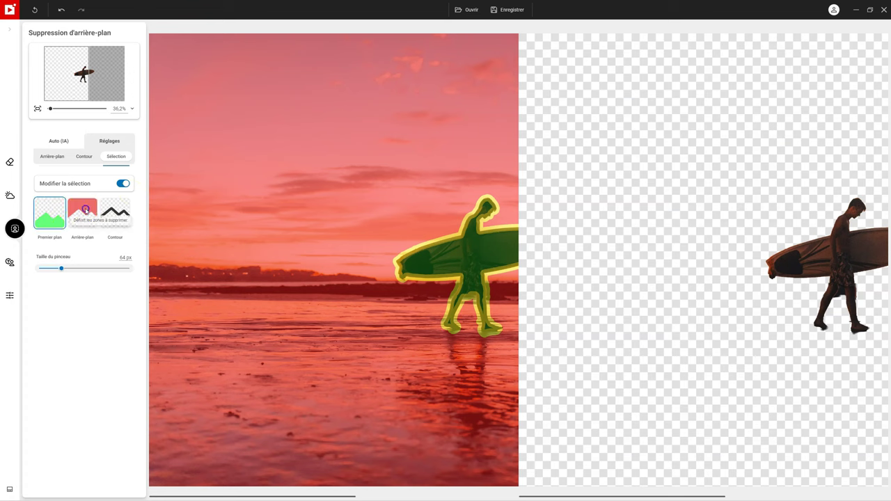
left_click(116, 210)
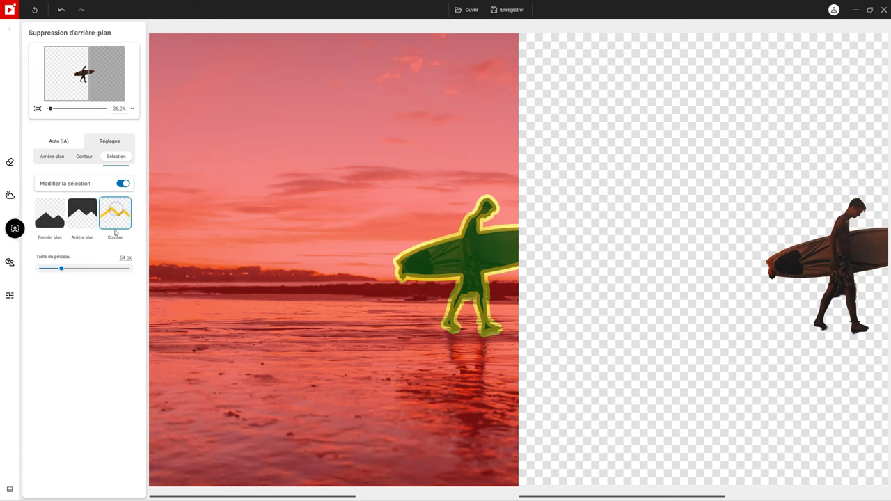
left_click(82, 209)
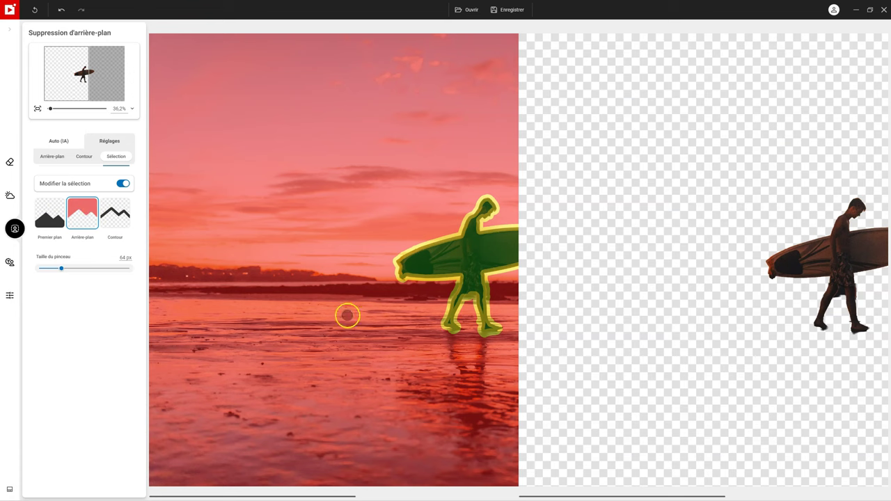
left_click_drag(61, 268, 38, 268)
left_click(46, 268)
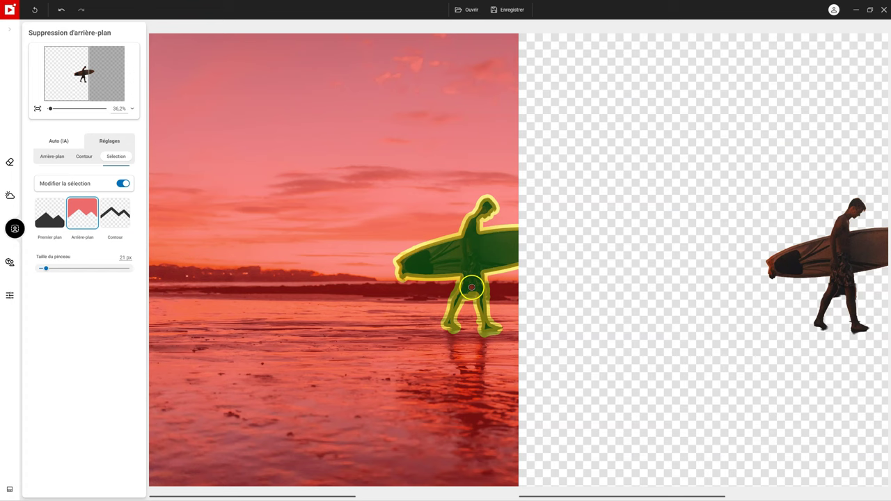
Paint around and between the surfer's legs with the Contour and Arrière-plan brushes, ending with Contour.
left_click(117, 216)
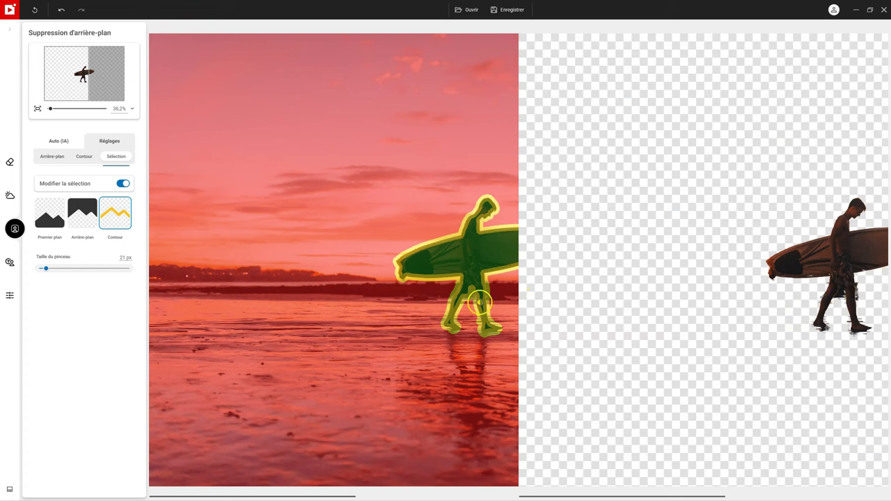
left_click_drag(472, 287, 472, 293)
left_click(86, 211)
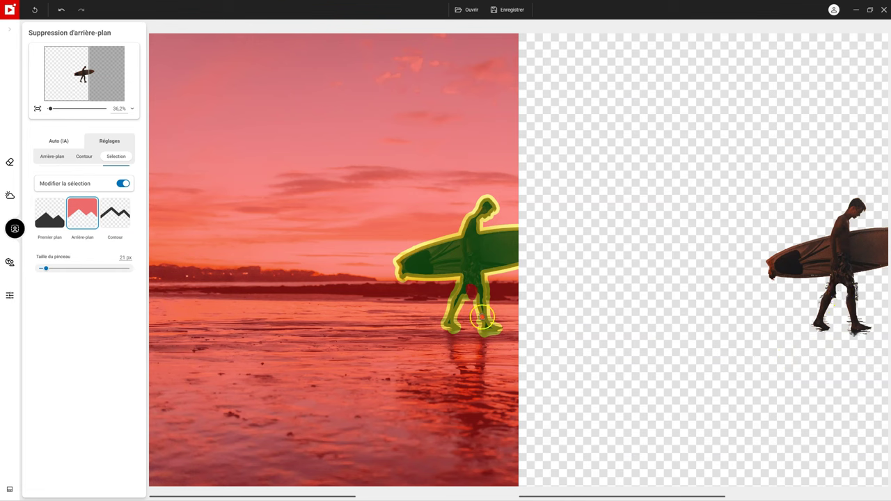
left_click(113, 215)
left_click(466, 296)
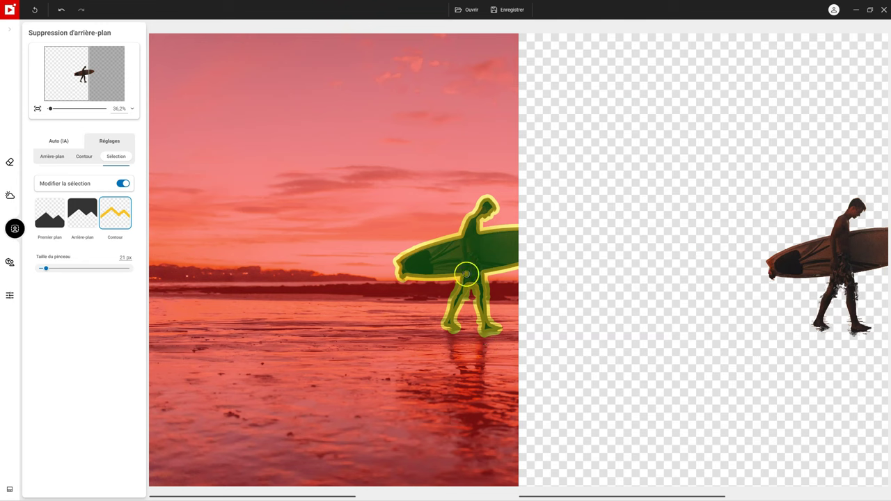
Paint the surfer's legs as Premier plan in the selection and inspect the cutout's edges up close.
left_click(50, 212)
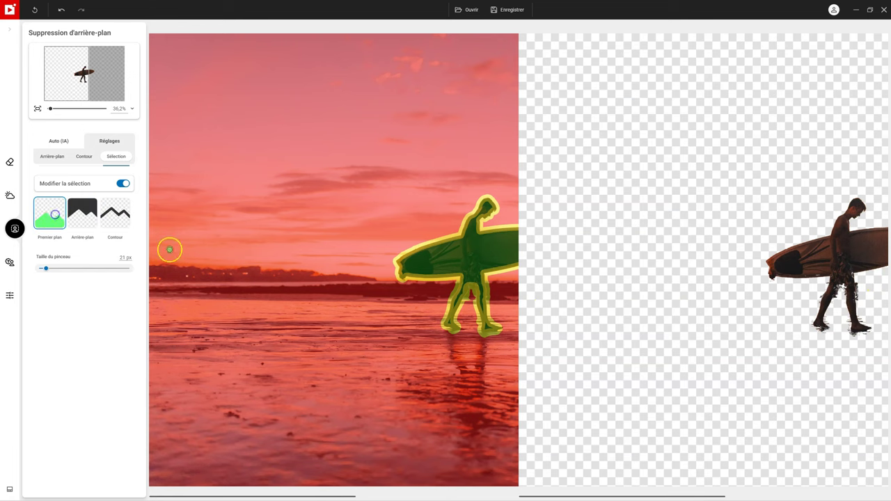
left_click_drag(465, 281, 462, 291)
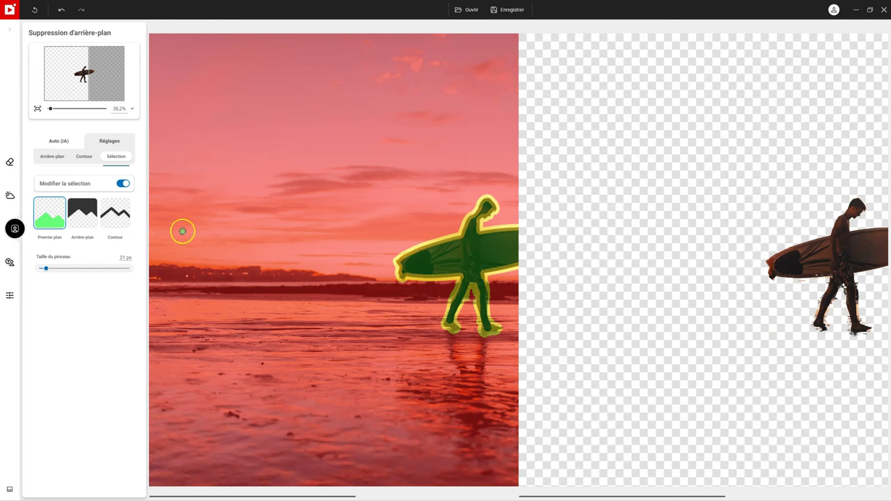
left_click(82, 213)
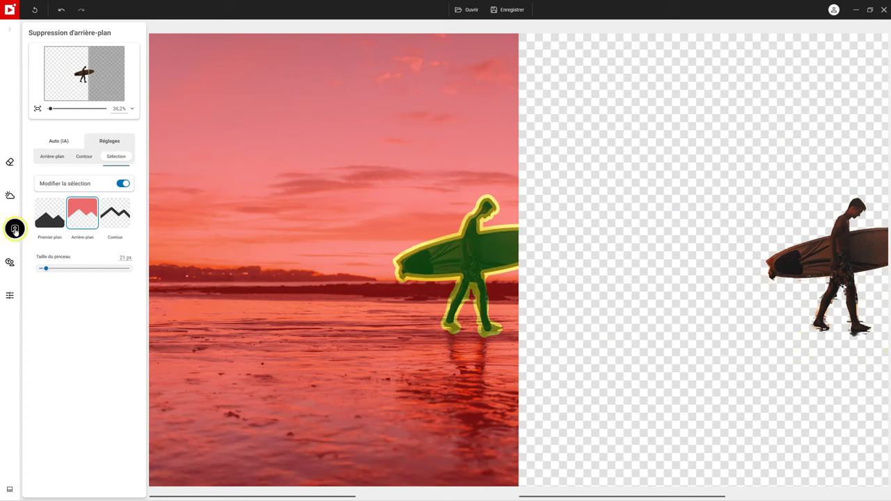
left_click(50, 217)
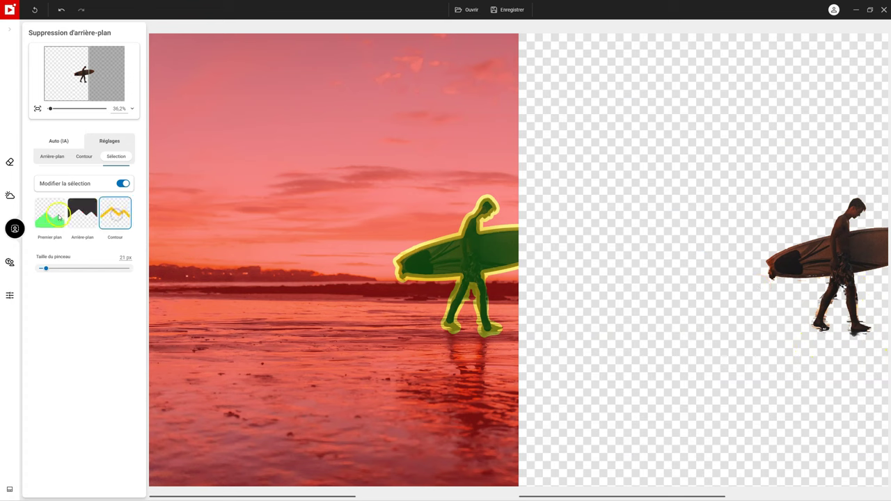
left_click(82, 216)
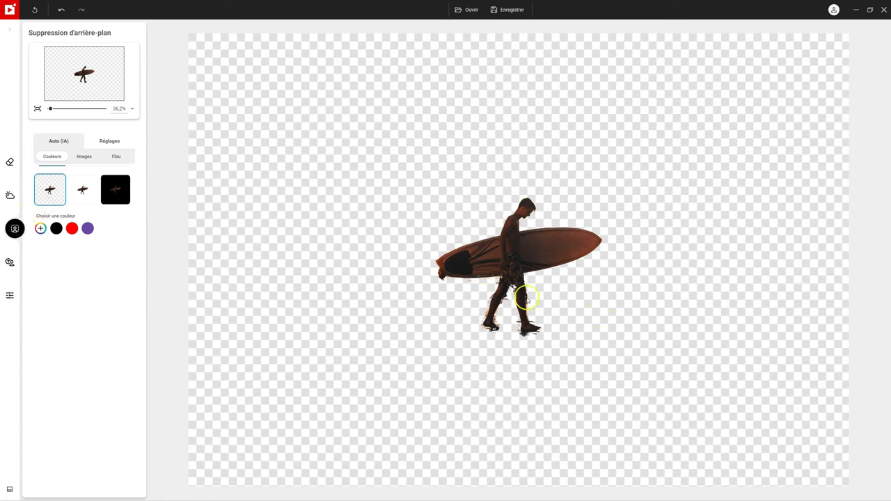
left_click_drag(50, 109, 56, 110)
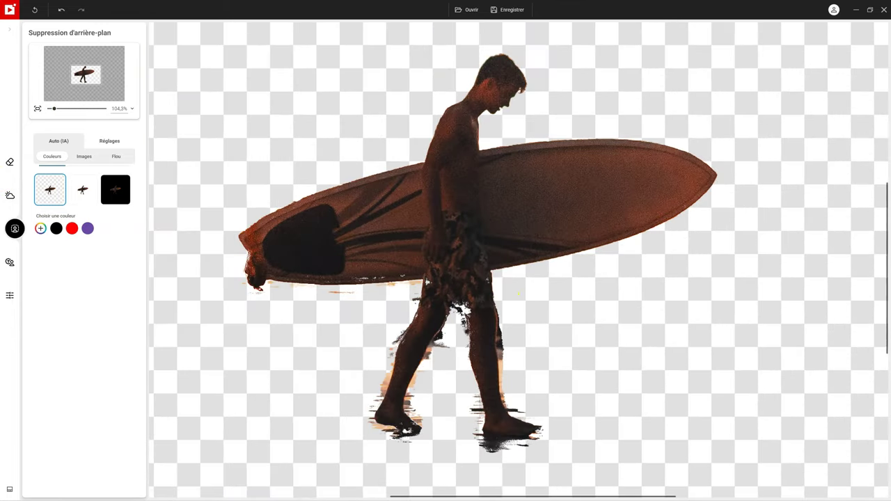
left_click_drag(56, 109, 40, 109)
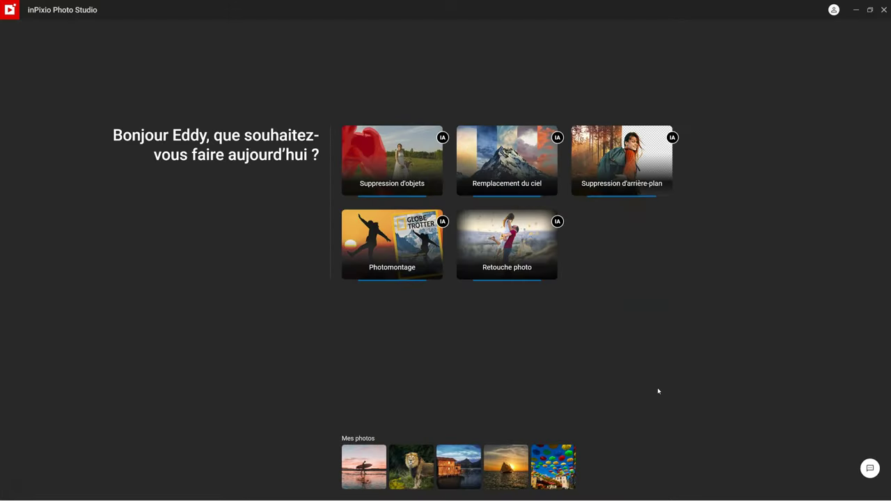
Open the photo of the wooden lake house from Mes photos in Retouche photo and turn on Correction automatique.
left_click(482, 398)
left_click(451, 468)
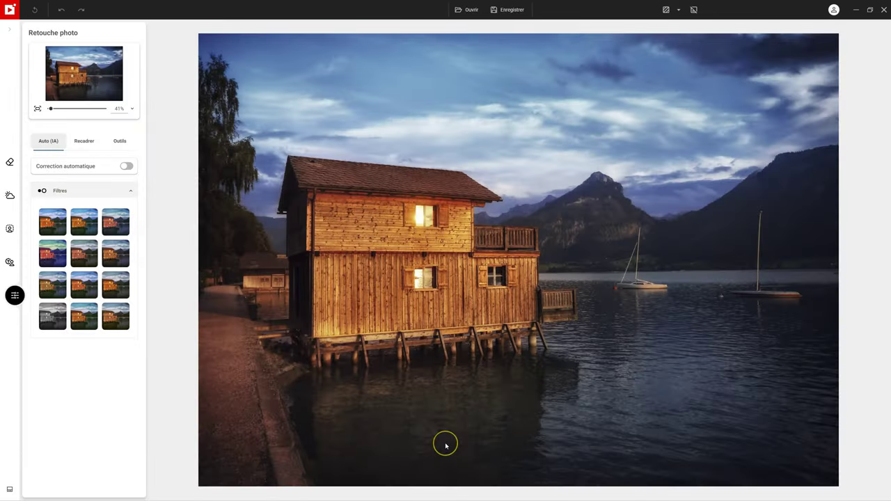
left_click(124, 166)
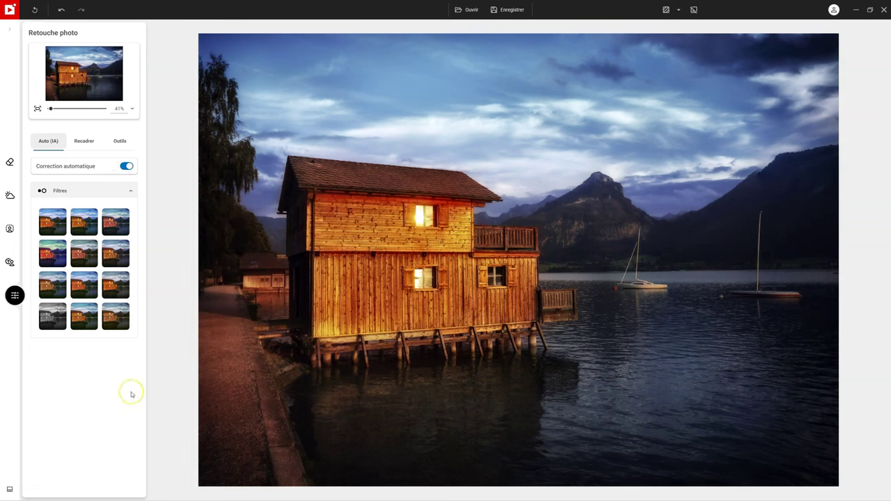
left_click(127, 167)
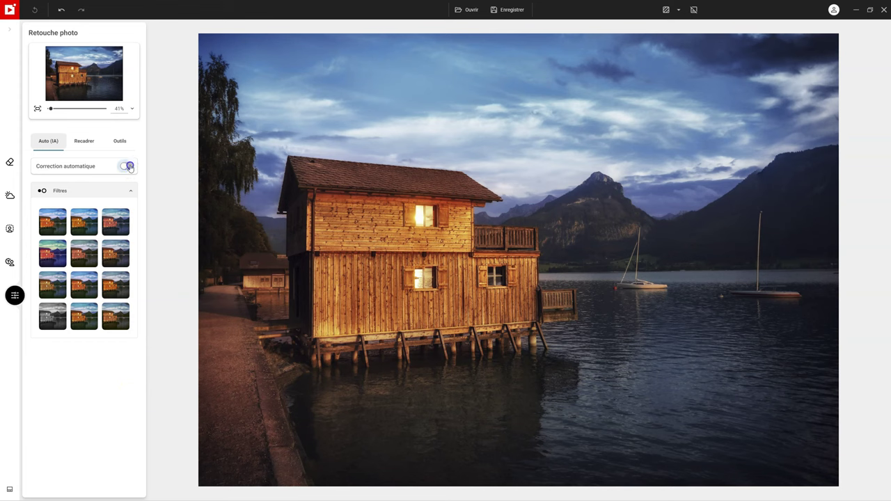
left_click(129, 167)
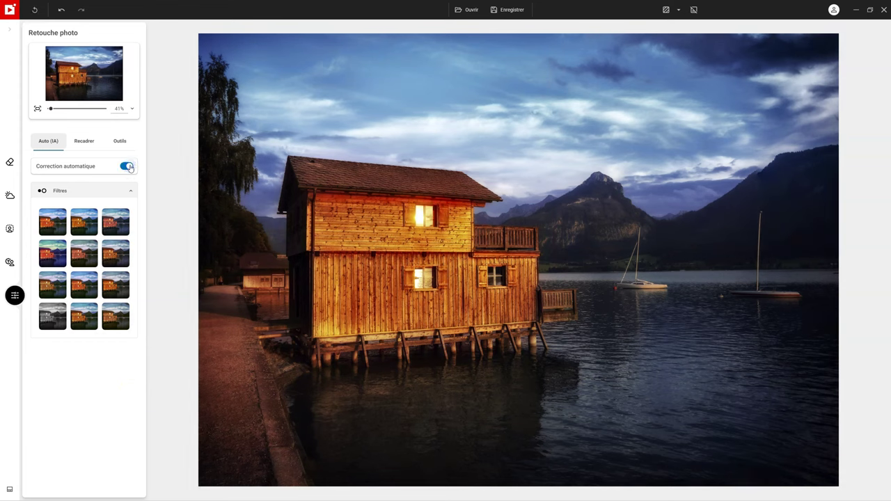
Apply the pending changes to the lake house photo and switch to Remplacement du ciel, viewing the Mes ciels category.
left_click(11, 196)
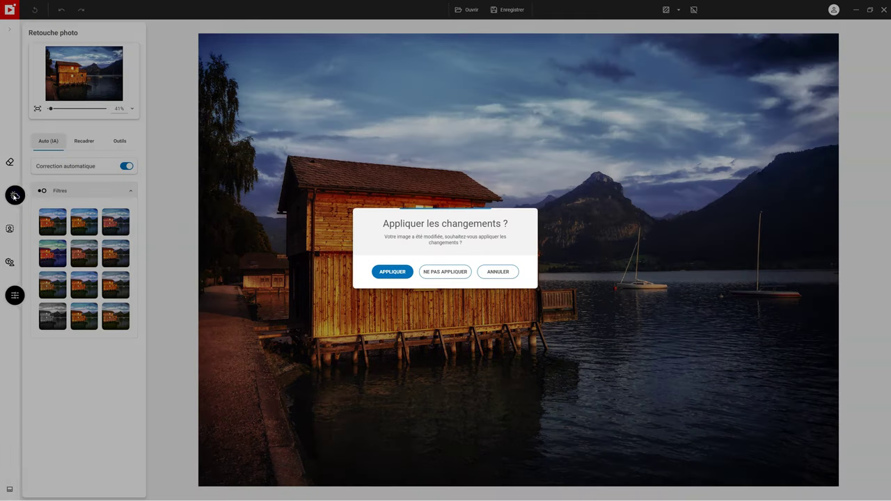
left_click(378, 272)
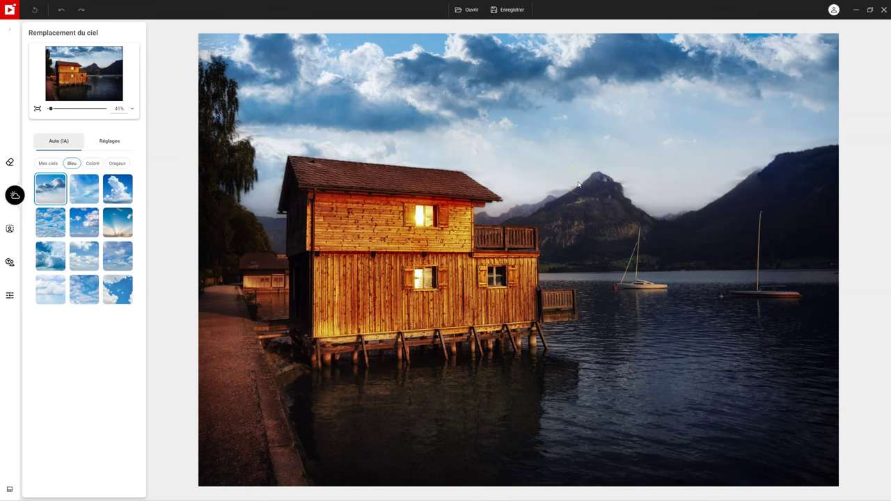
left_click(52, 166)
left_click(55, 193)
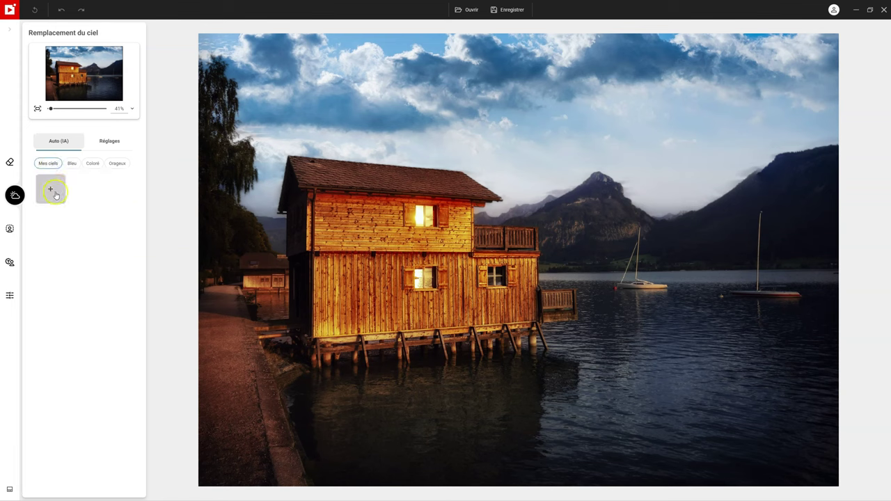
Try several Bleu skies on the lake house photo, ending with the large white clouds on deep blue.
left_click(72, 162)
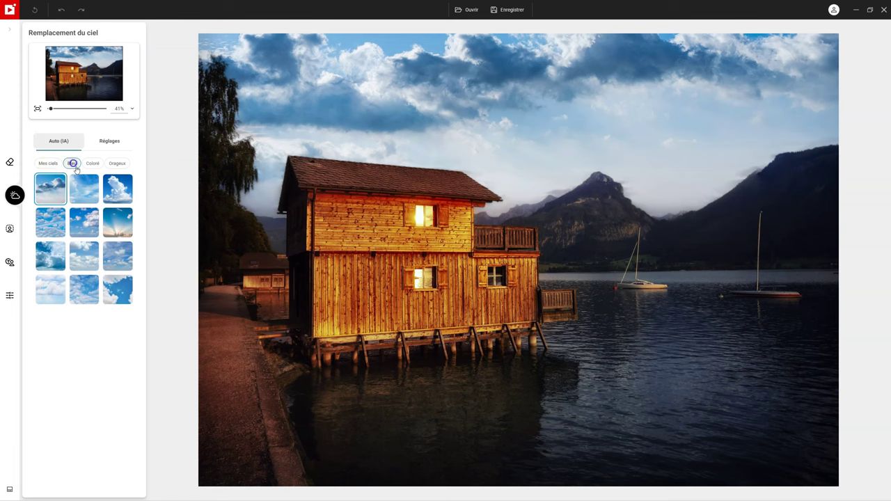
left_click(114, 192)
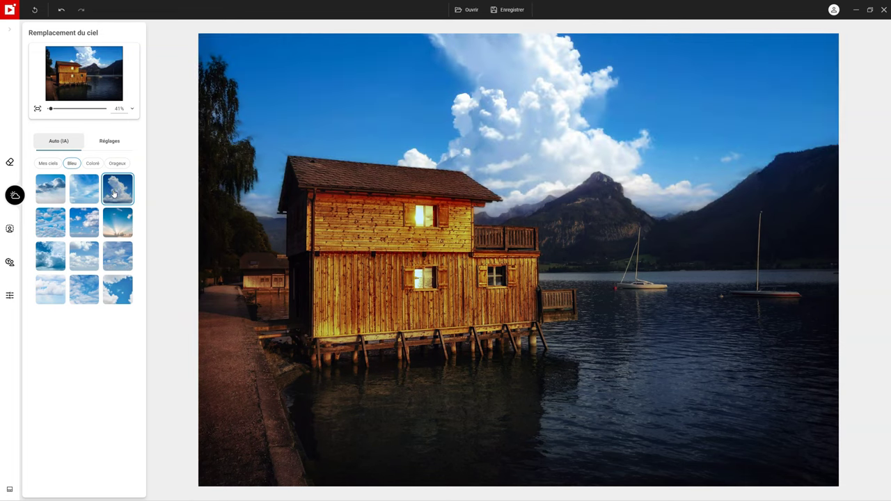
left_click(119, 222)
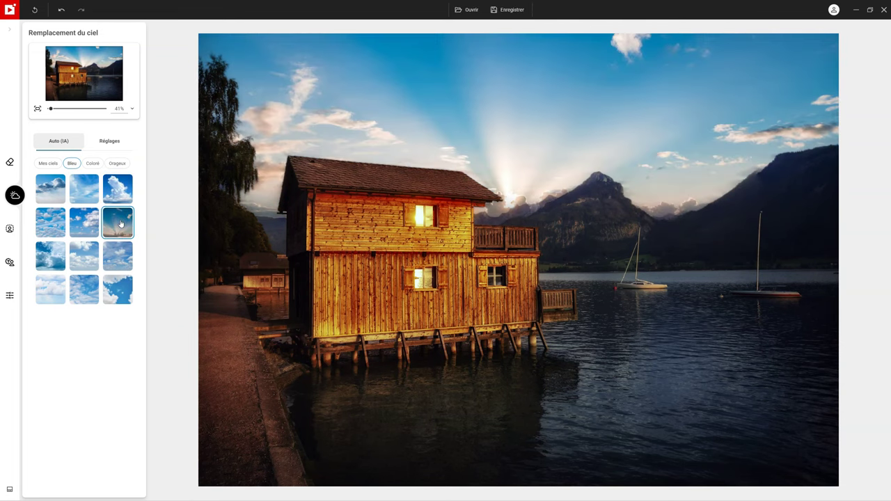
left_click(83, 223)
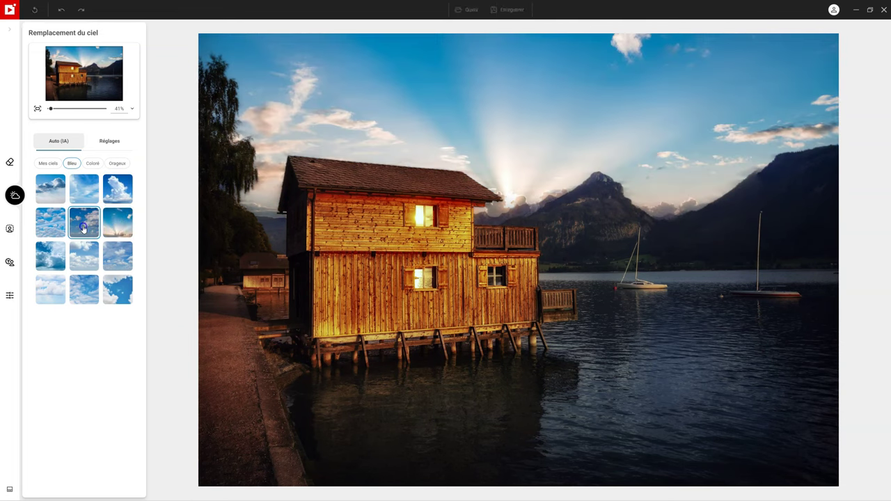
left_click(52, 226)
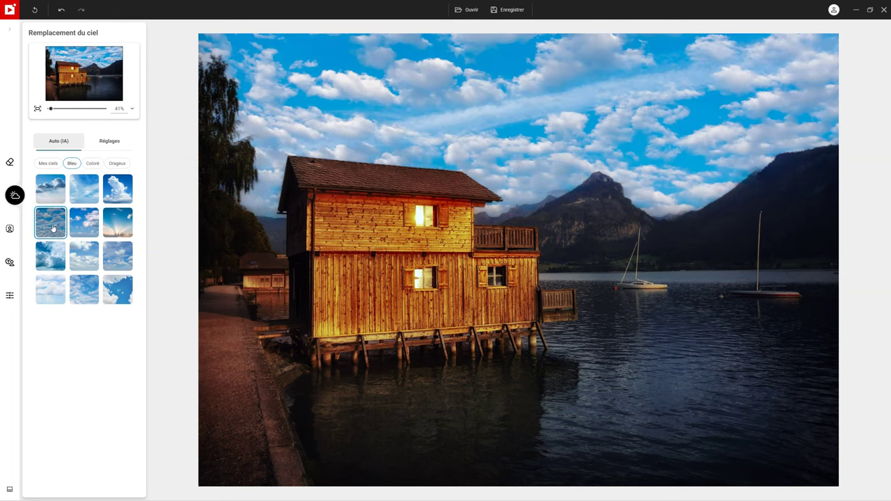
left_click(50, 256)
left_click(84, 256)
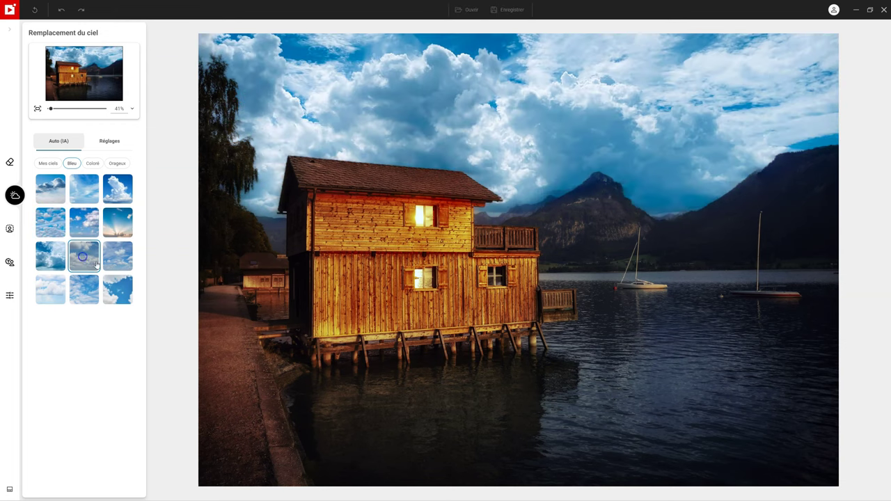
left_click(117, 289)
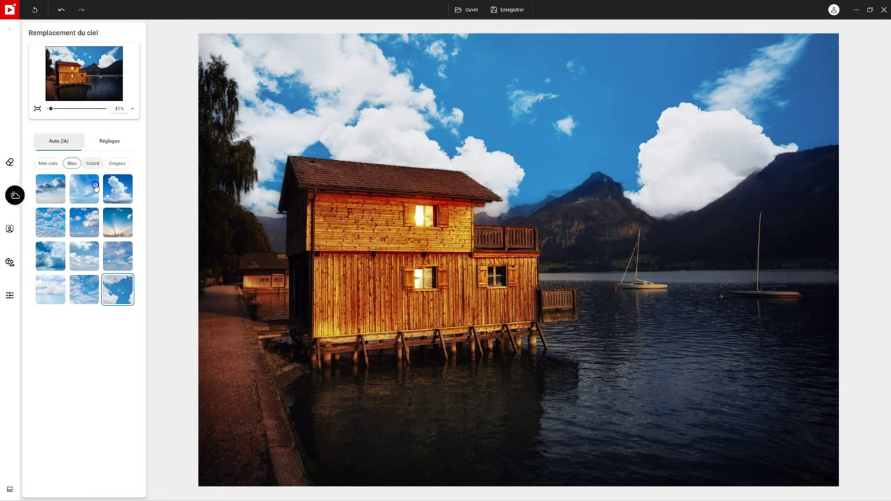
Try several Coloré skies on the photo, ending with the yellow sunset with dark clouds.
left_click(92, 163)
left_click(51, 189)
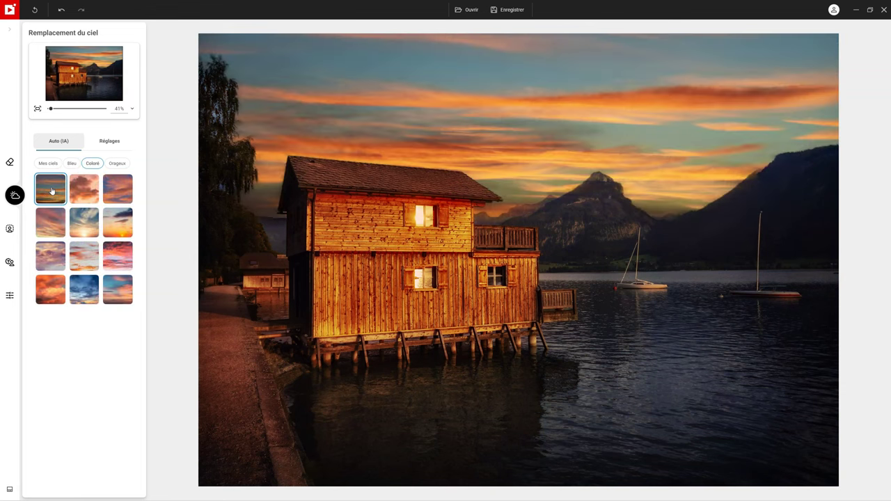
left_click(89, 193)
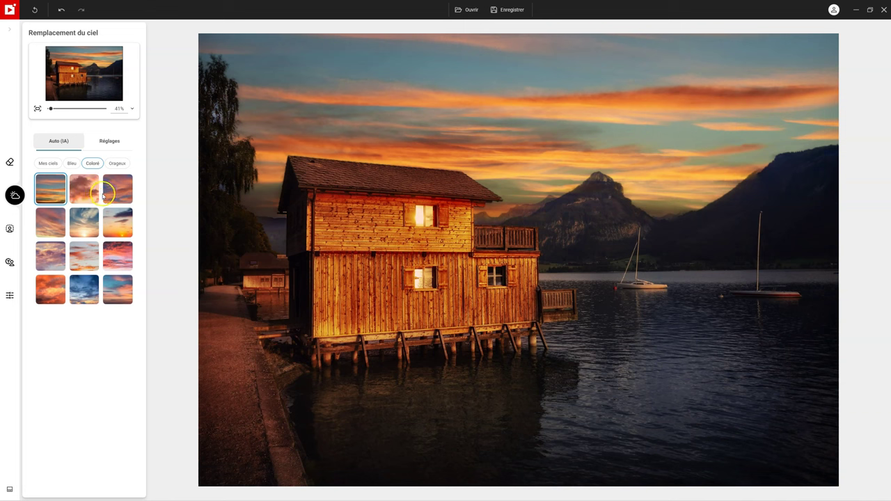
left_click(127, 194)
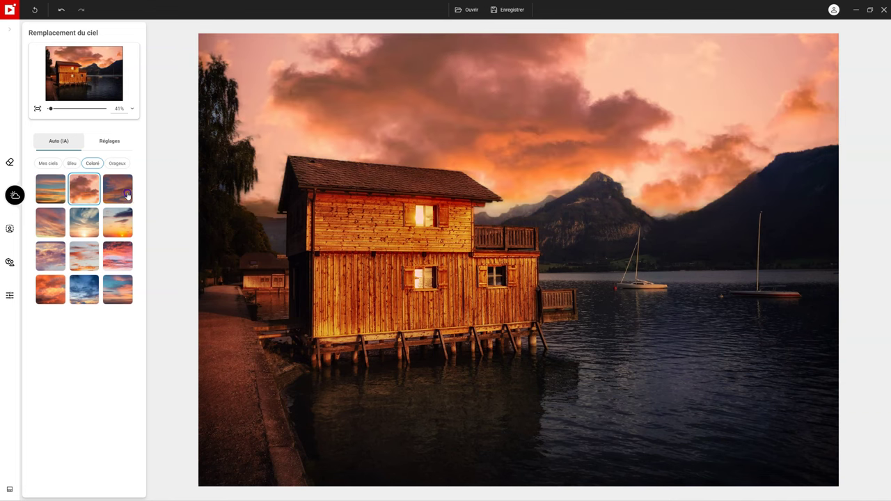
left_click(125, 226)
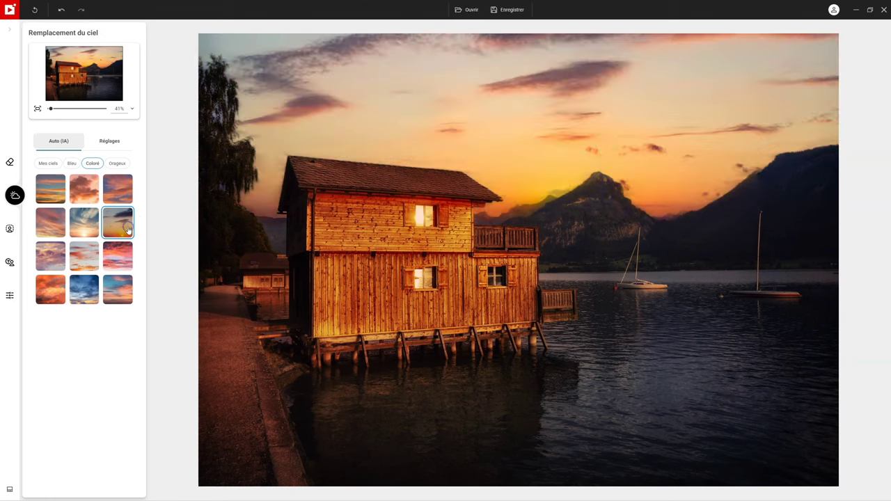
Try several Orageux skies on the photo, ending with the dense blue-grey storm clouds.
left_click(120, 166)
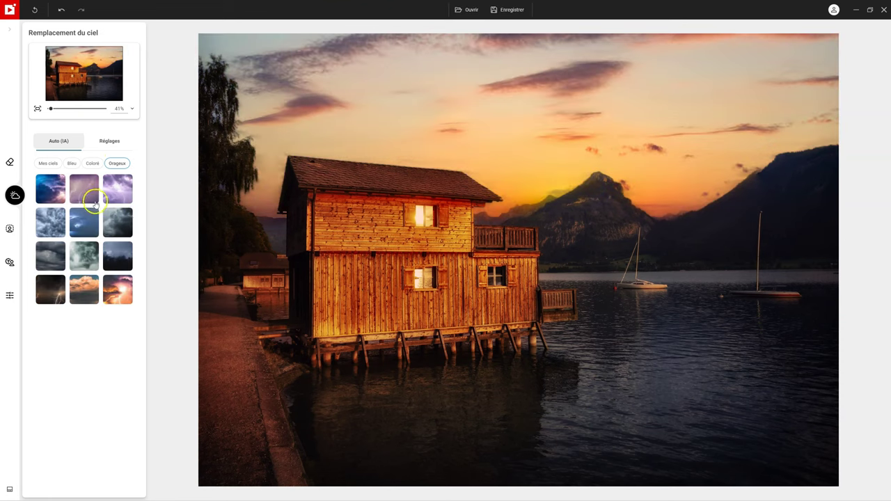
left_click(119, 221)
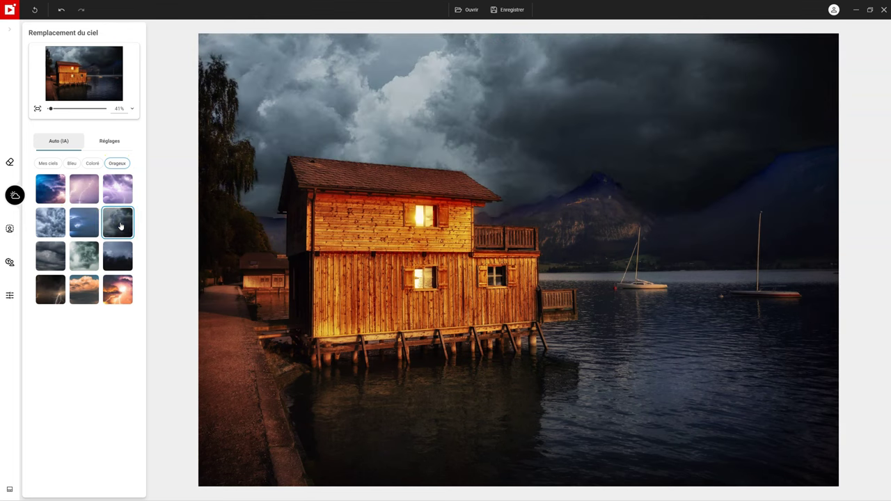
left_click(93, 248)
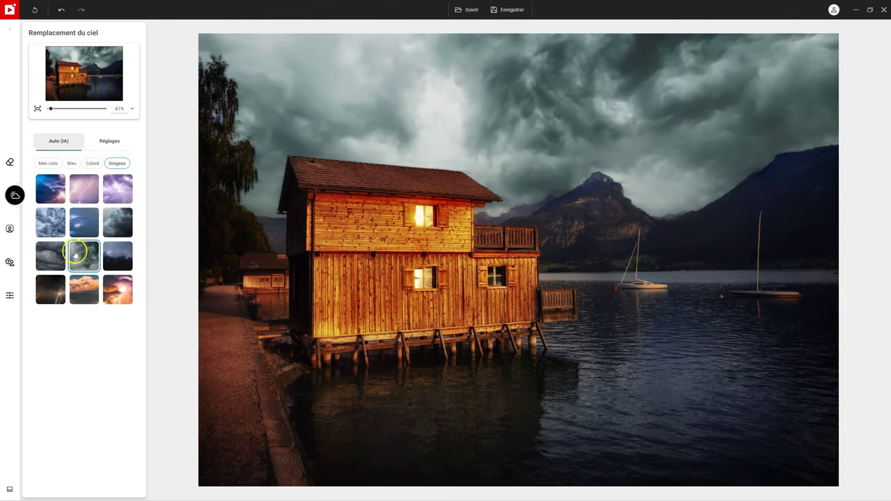
left_click(55, 225)
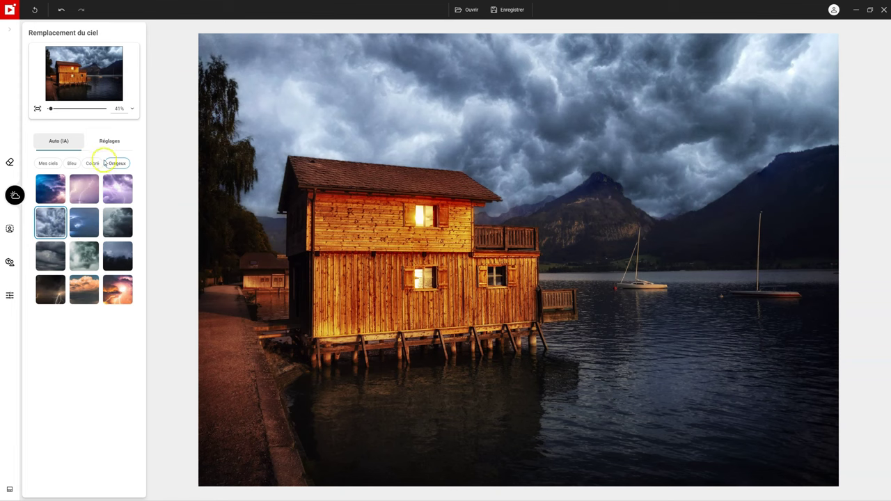
Replace the photo's sky with the Coloré sky of streaked pink-orange clouds over blue.
left_click(92, 163)
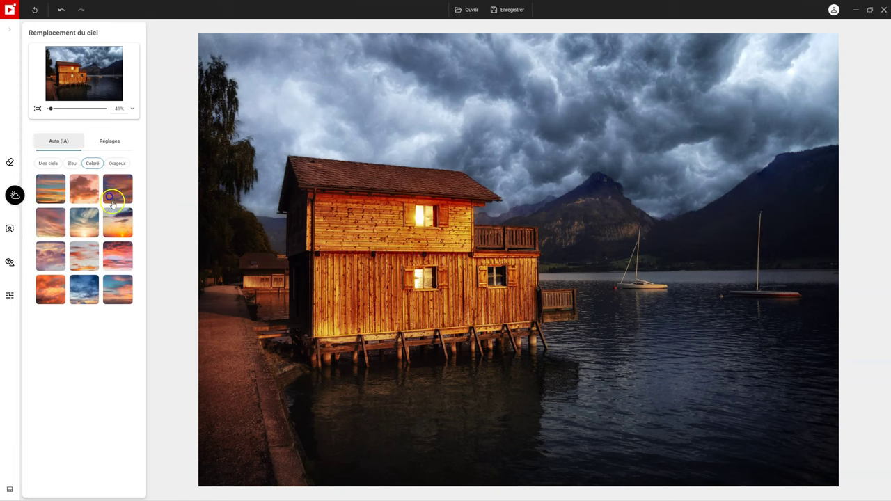
left_click(52, 228)
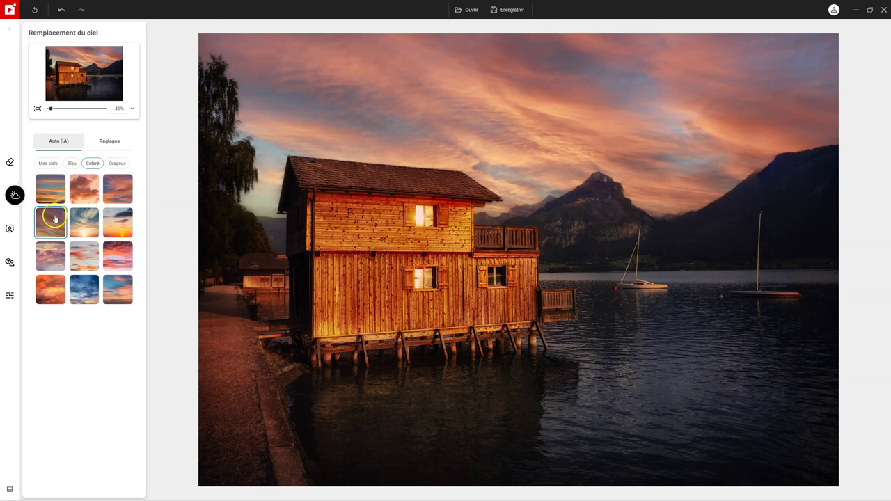
In the Ciel settings, set the new sky's Température to -4 %, Exposition to -0,92 EV and Échelle to 181 %.
left_click(116, 142)
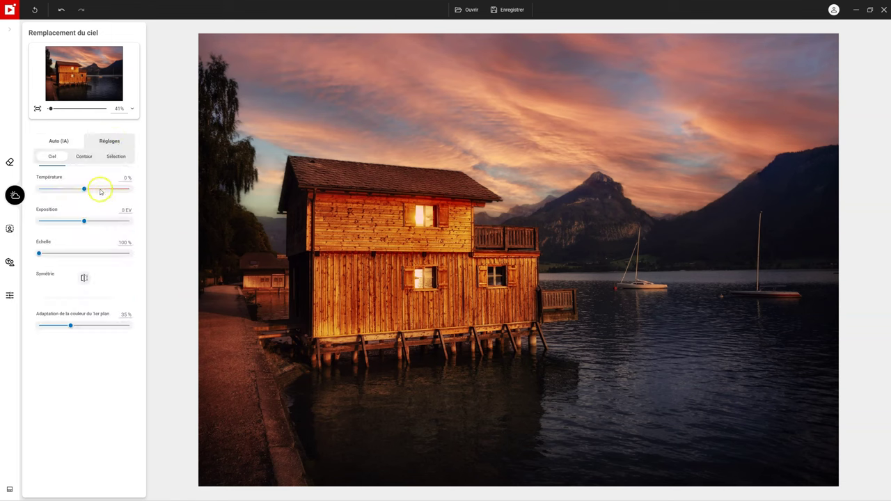
left_click_drag(83, 188, 64, 184)
left_click_drag(55, 188, 82, 188)
left_click(84, 220)
left_click_drag(85, 221, 63, 220)
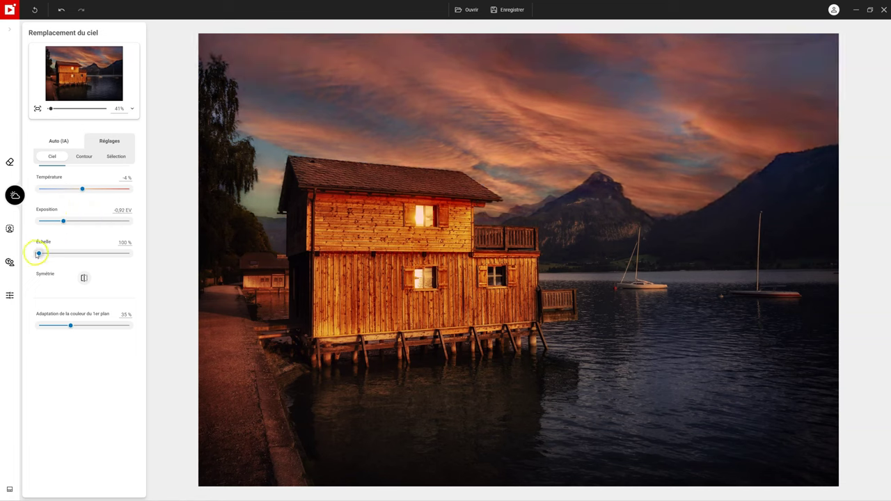
left_click_drag(41, 255, 112, 254)
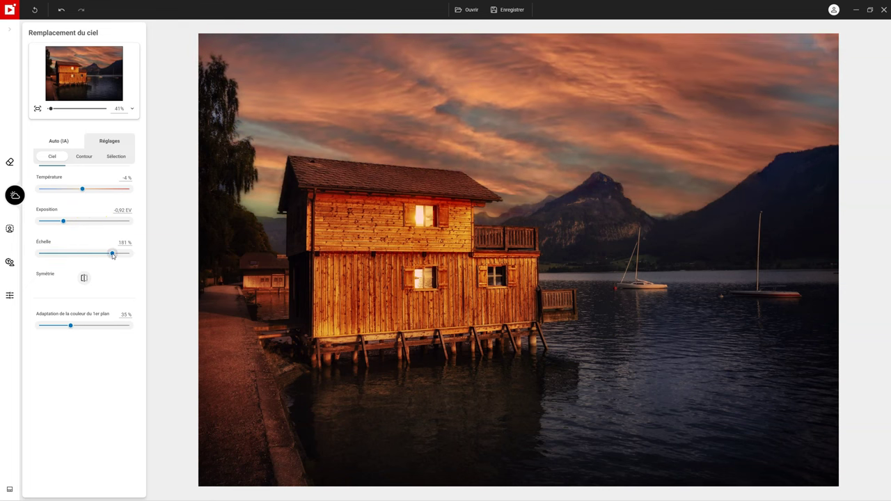
Compare the sky with and without Symétrie, leave it off, and set Adaptation de la couleur du 1er plan to 63 %.
left_click(84, 278)
left_click(84, 278)
left_click(84, 278)
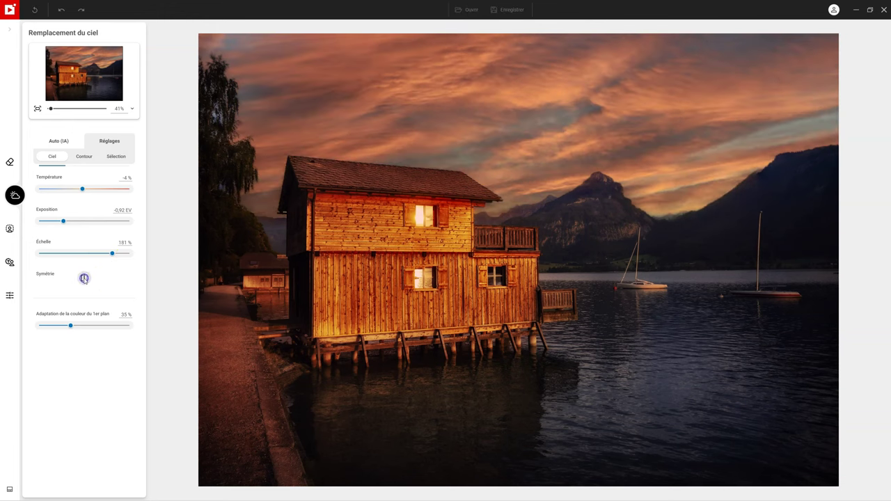
left_click(84, 278)
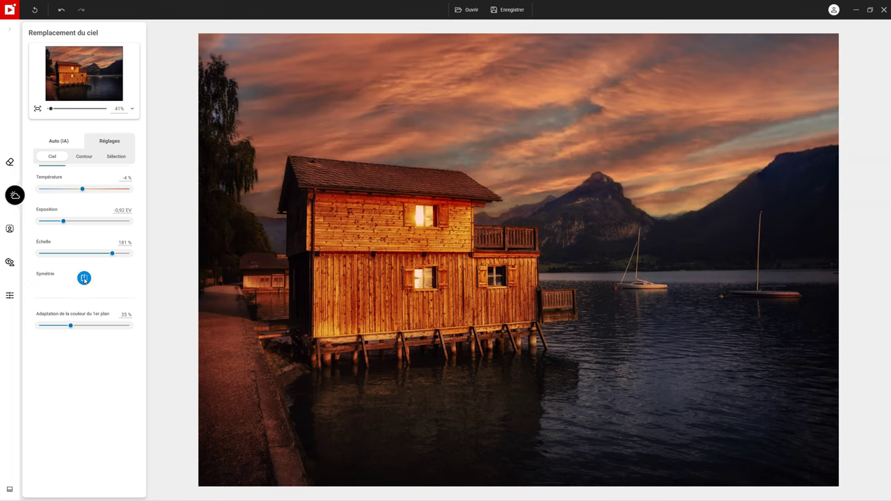
left_click(84, 278)
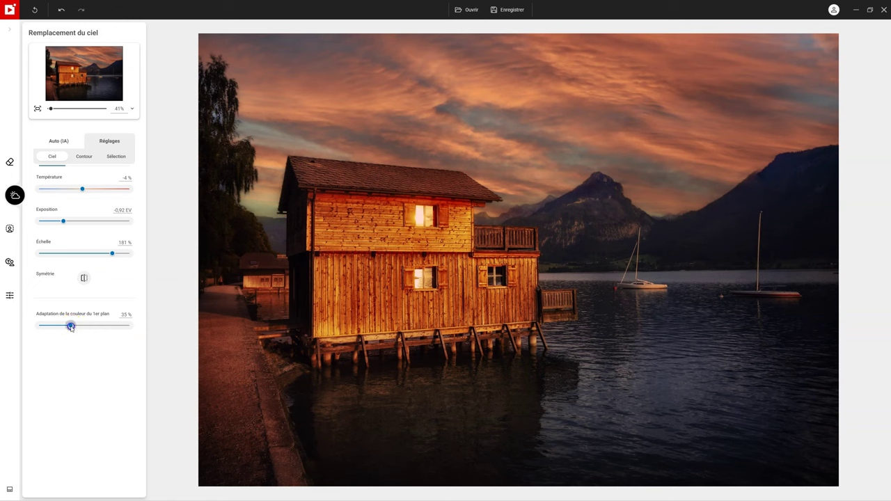
left_click_drag(70, 327, 96, 325)
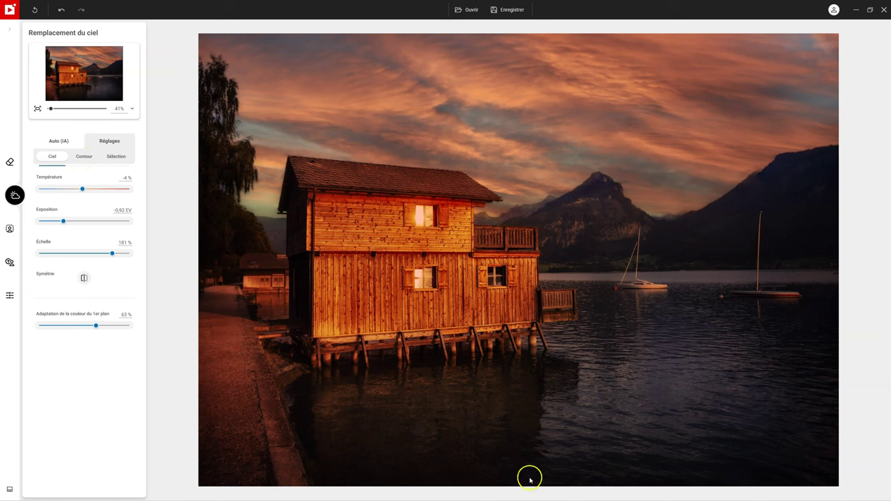
Try Contraste at 100 % in the sky's Contour settings and return it to 0 %.
left_click(85, 158)
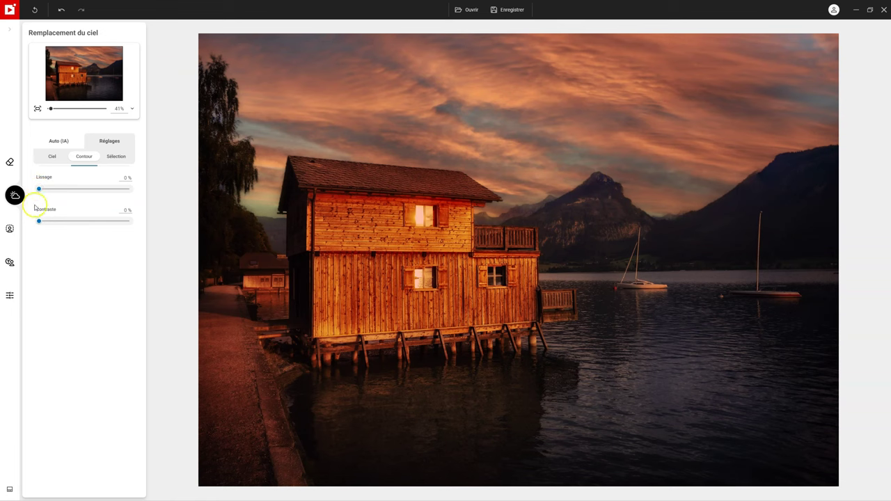
left_click_drag(38, 221, 172, 219)
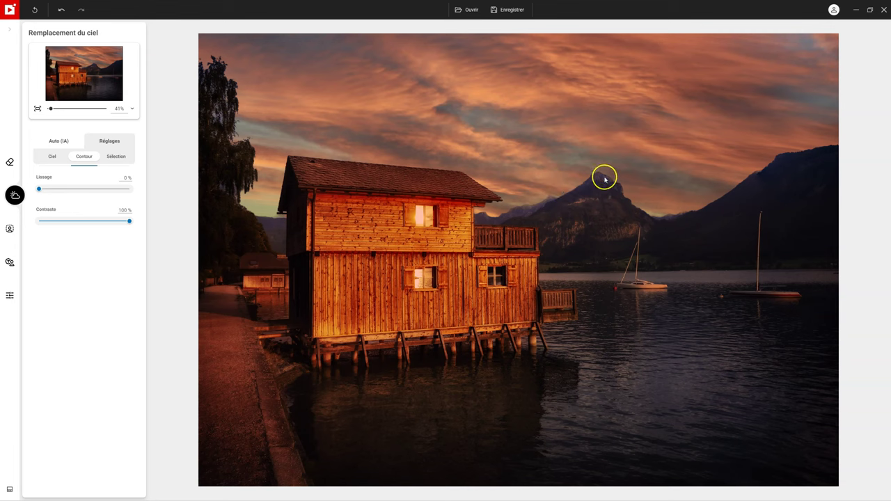
left_click_drag(131, 220, 39, 221)
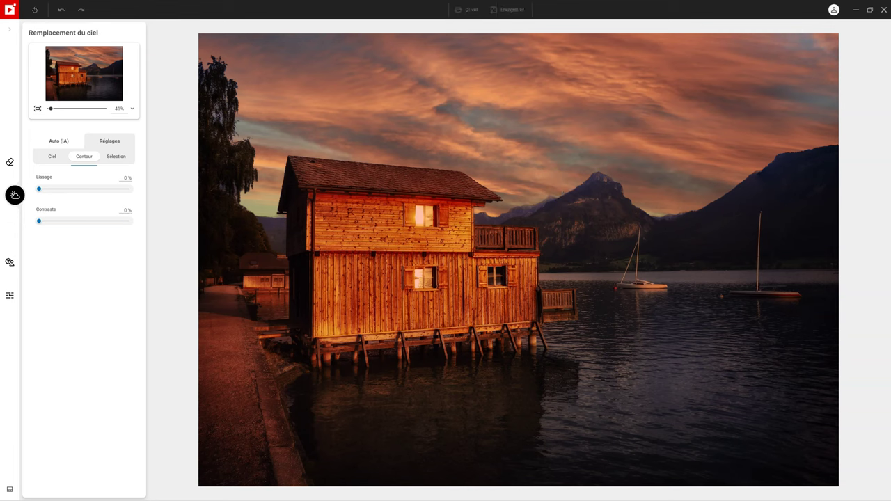